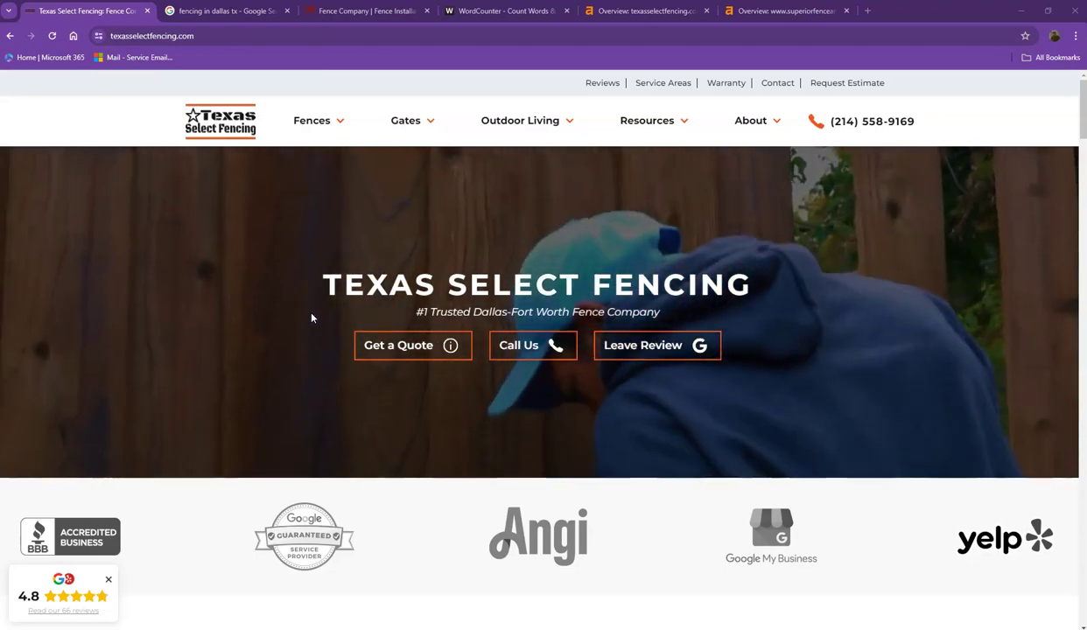
Look over the Texas Select Fencing home page from its banner to the fence services.
click(316, 323)
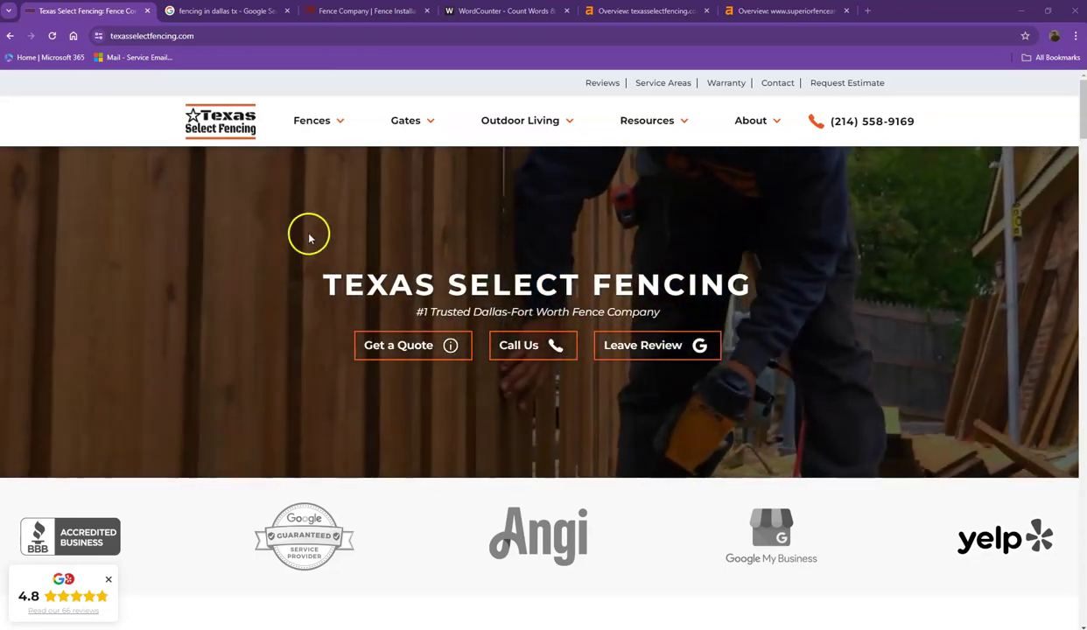
scroll(311, 235, down, 4)
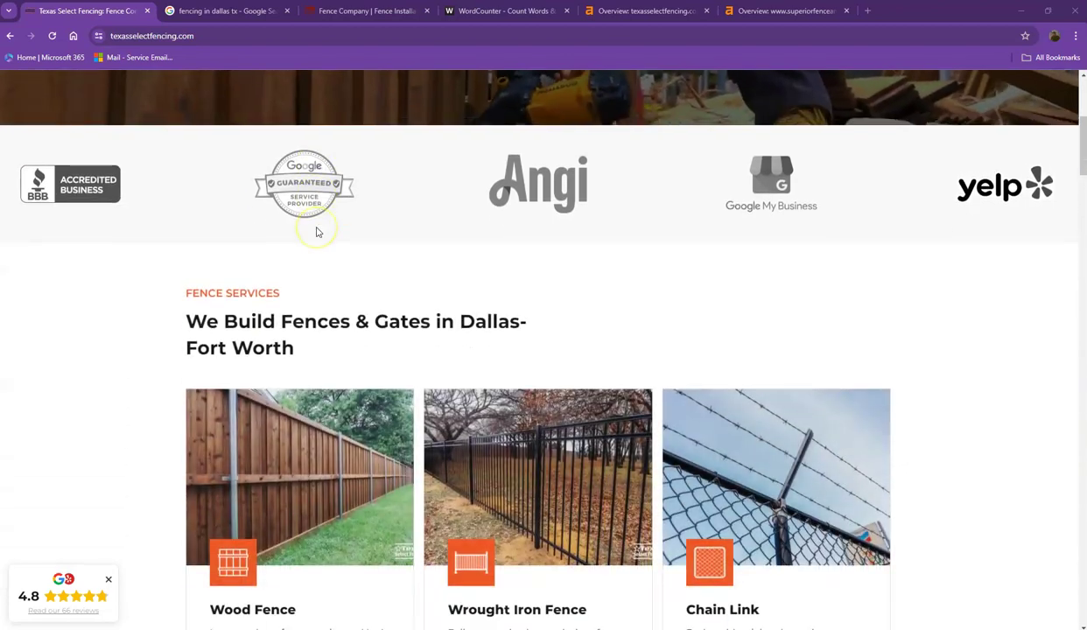
scroll(318, 232, down, 6)
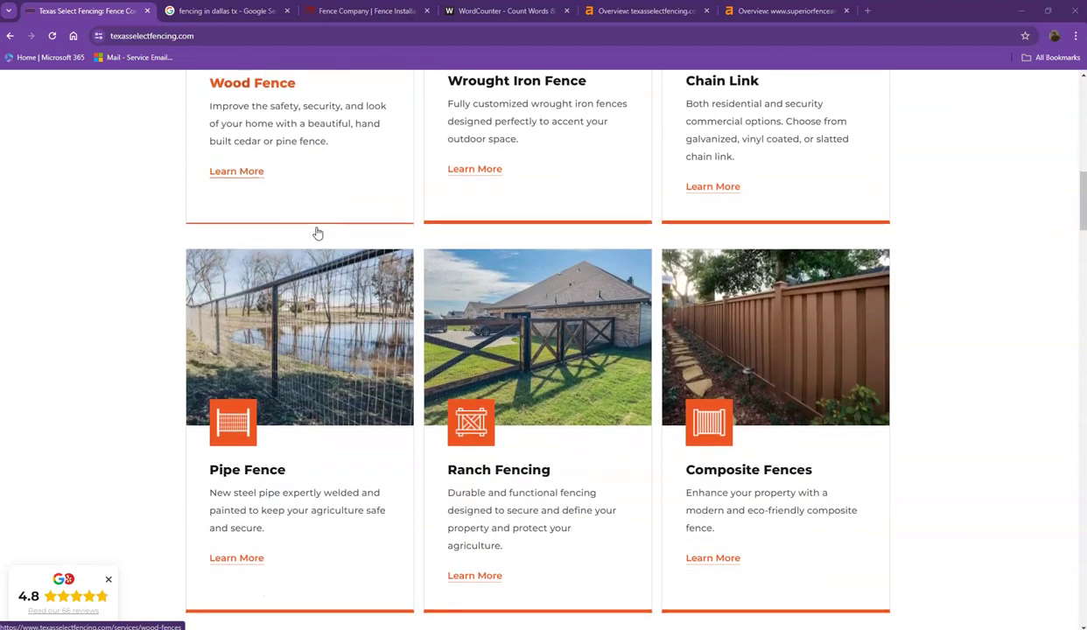
scroll(335, 233, up, 8)
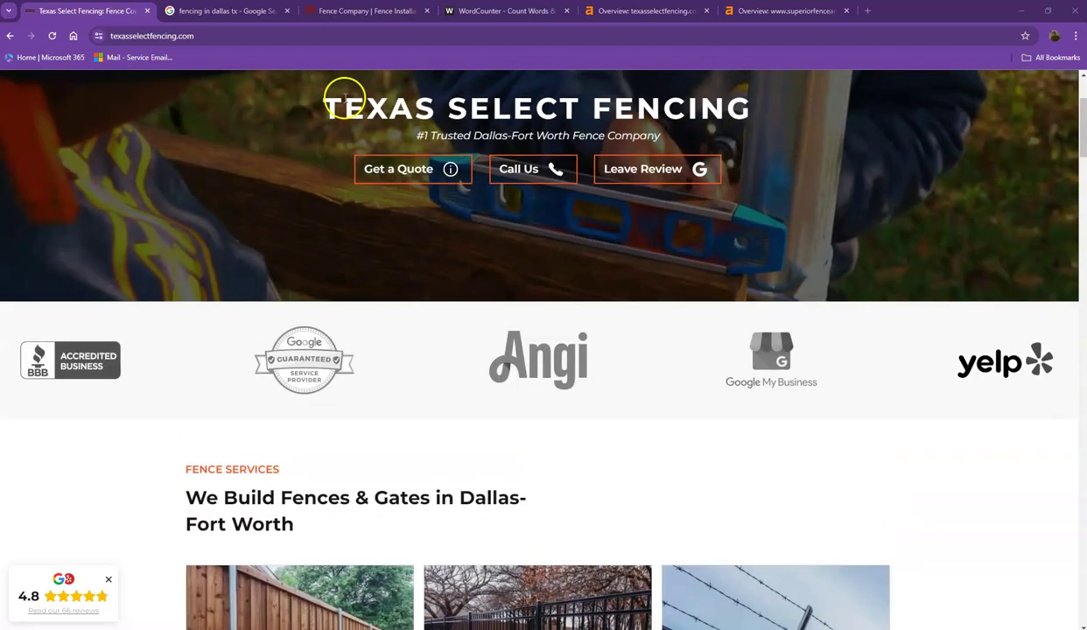
Switch to the Superior Fence & Rail site and look over the fence types on its home page.
click(359, 11)
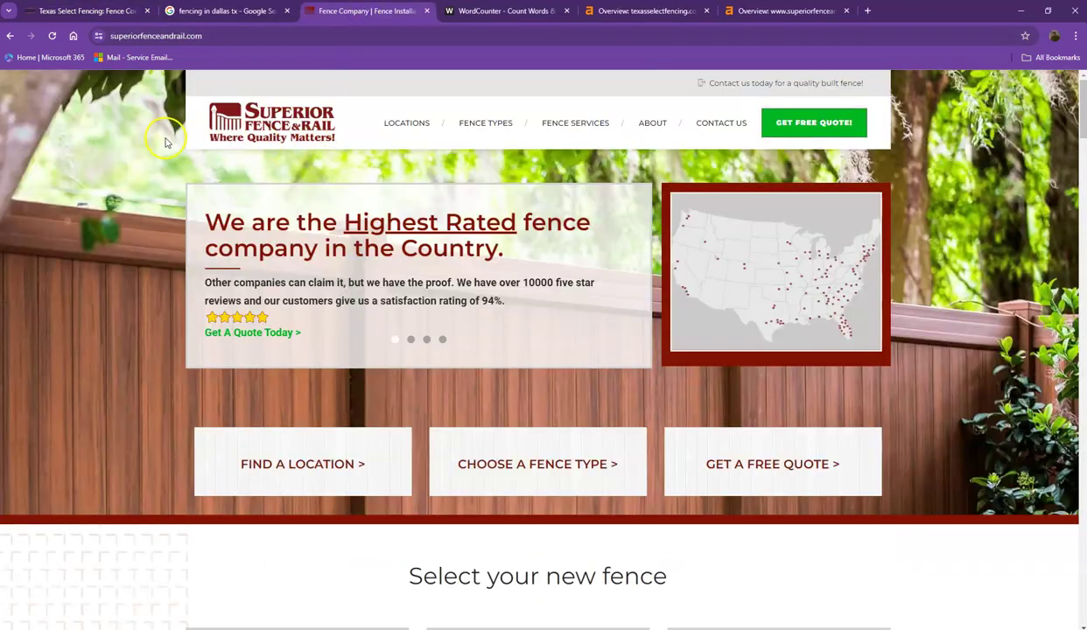
scroll(189, 175, down, 3)
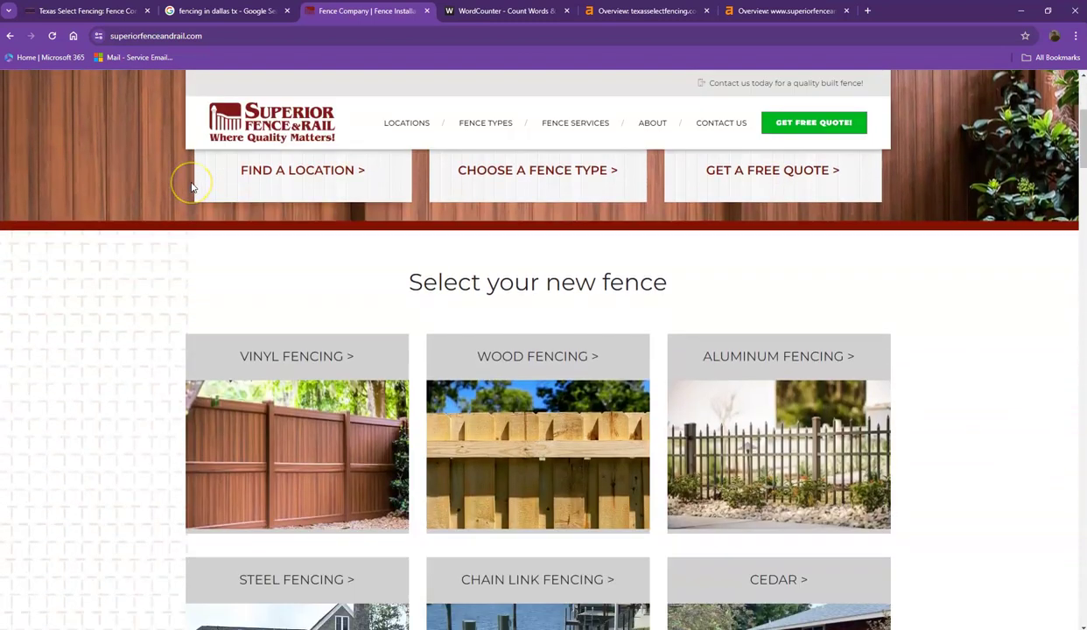
scroll(196, 189, down, 5)
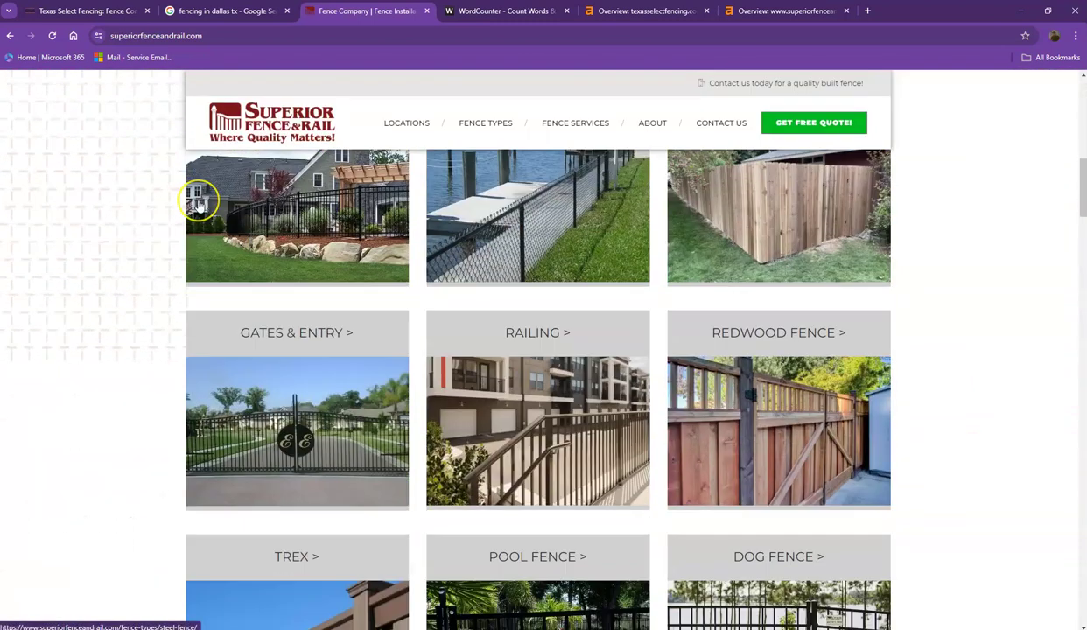
scroll(200, 206, down, 2)
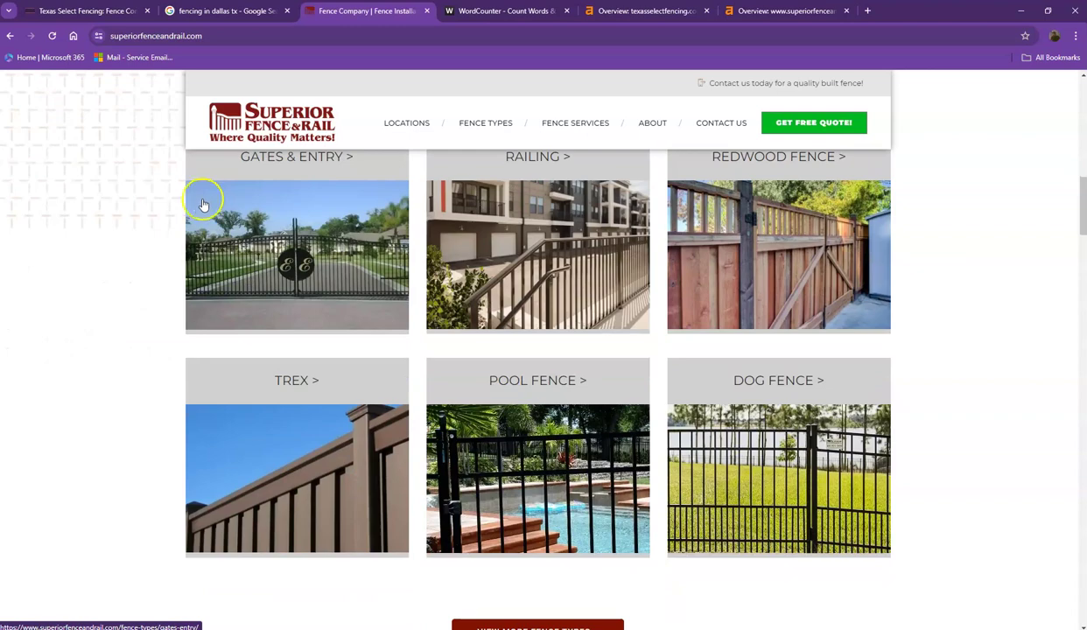
scroll(208, 201, up, 10)
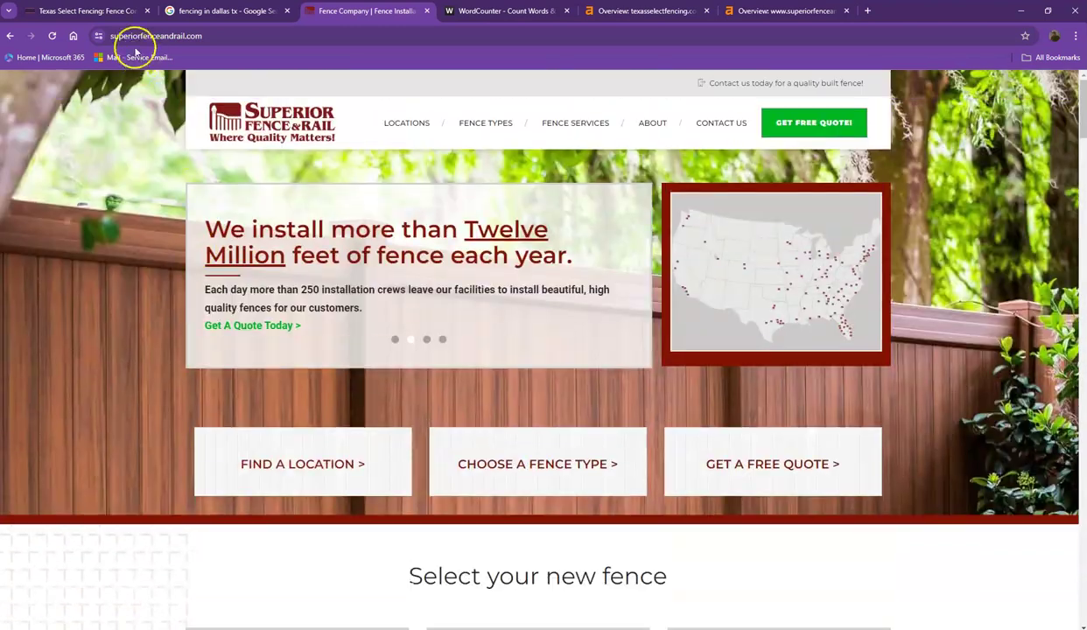
Return to the Texas Select Fencing home page and review its sections from the banner down to the service areas.
click(92, 11)
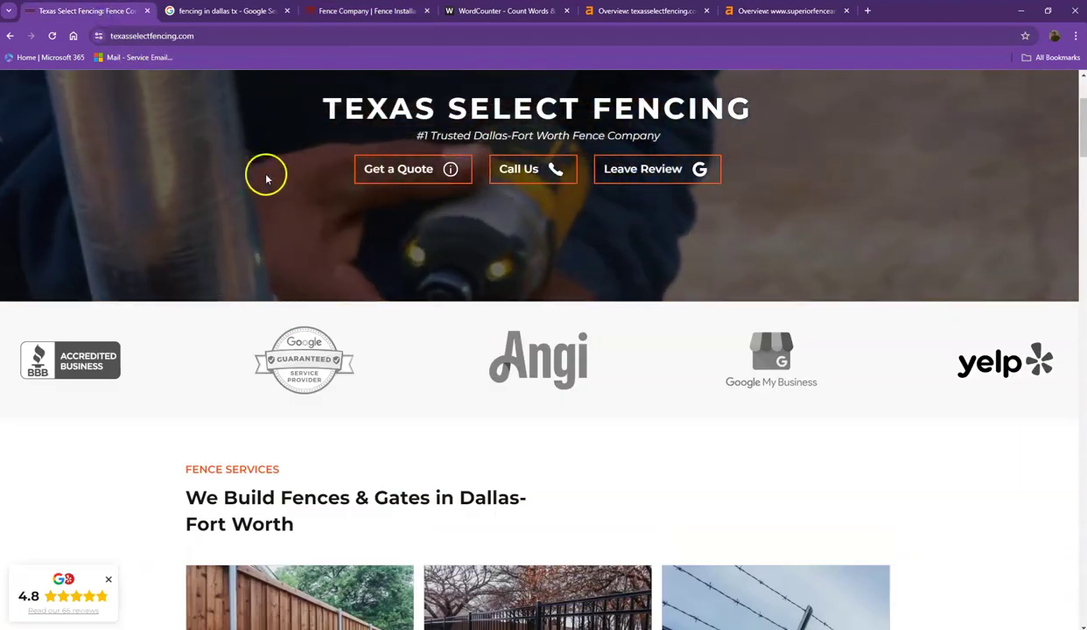
scroll(262, 197, up, 2)
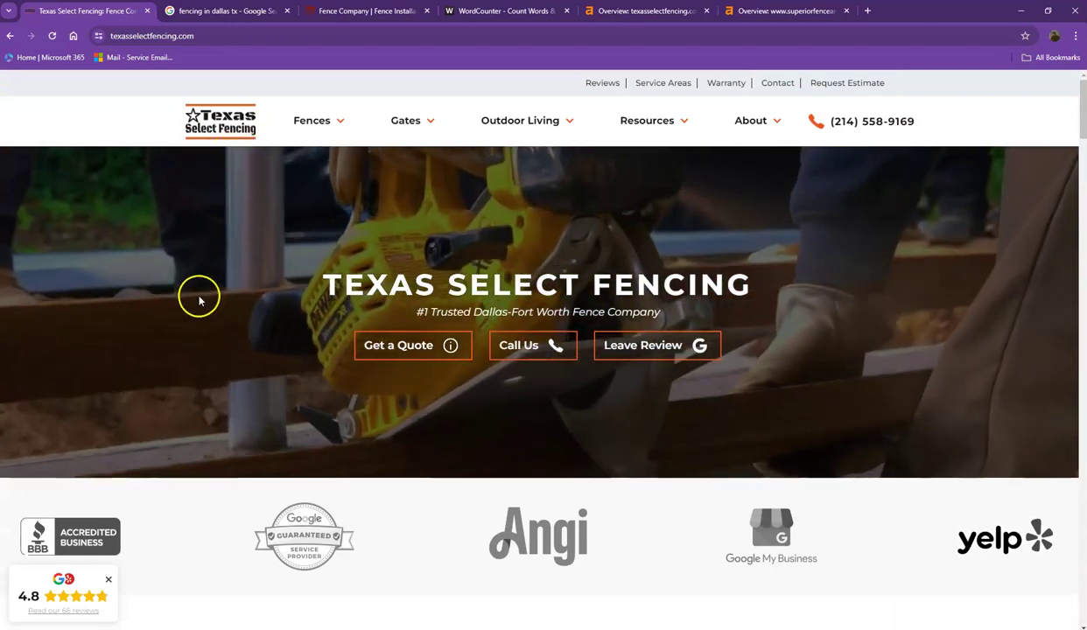
scroll(240, 343, down, 6)
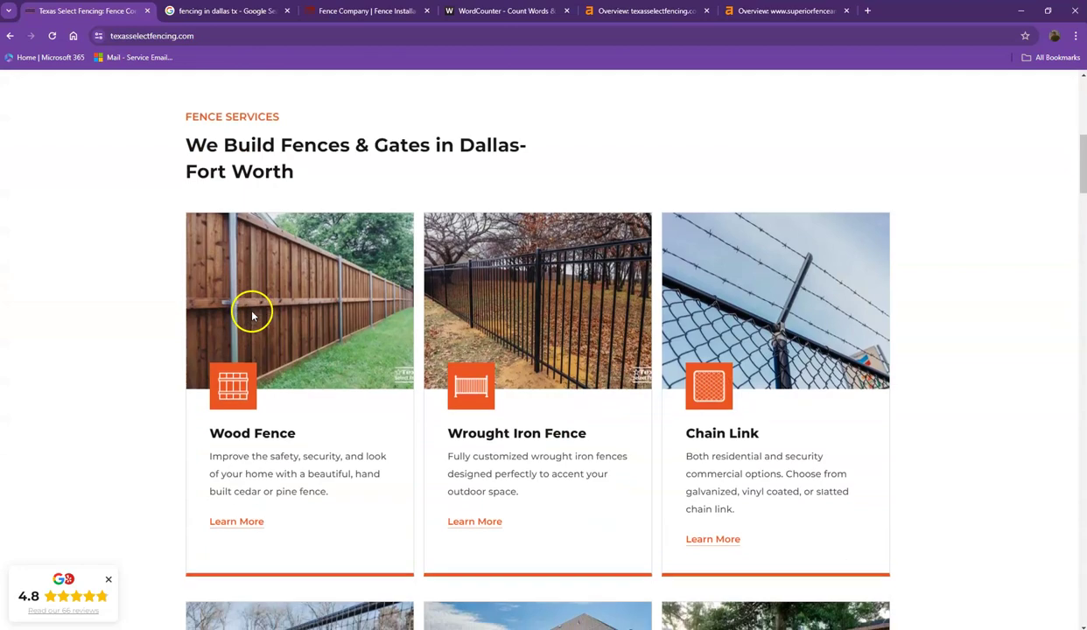
scroll(252, 317, down, 8)
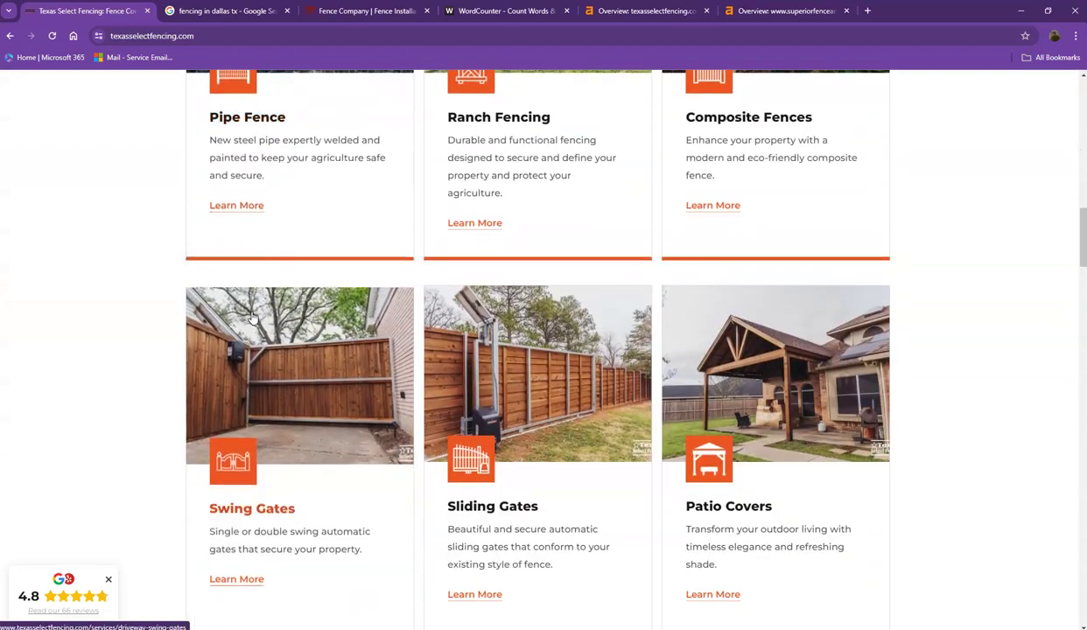
scroll(296, 308, down, 7)
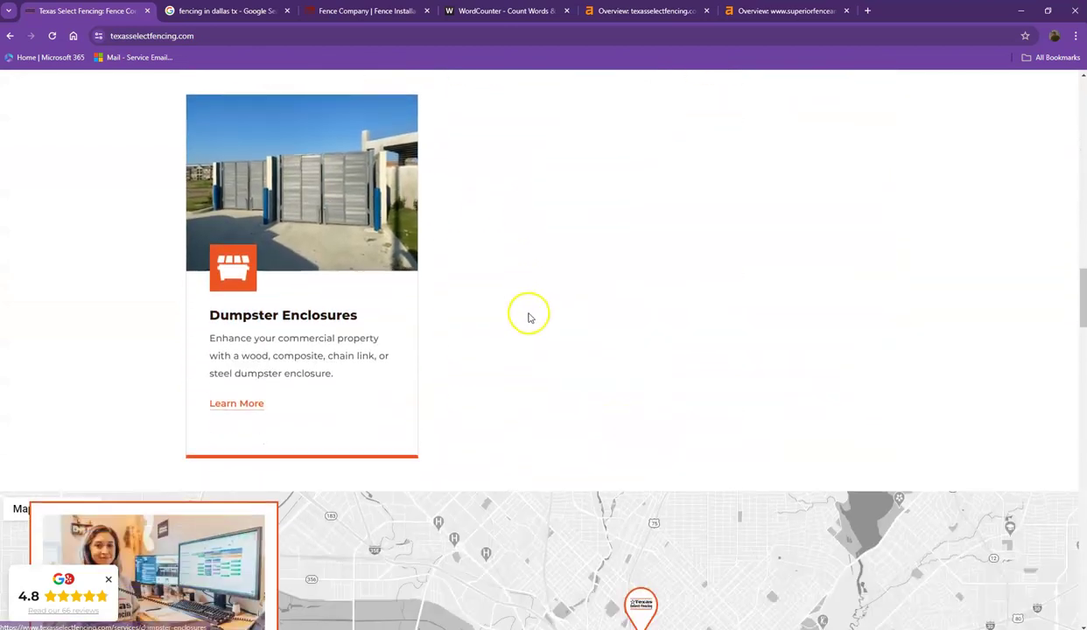
scroll(527, 318, down, 7)
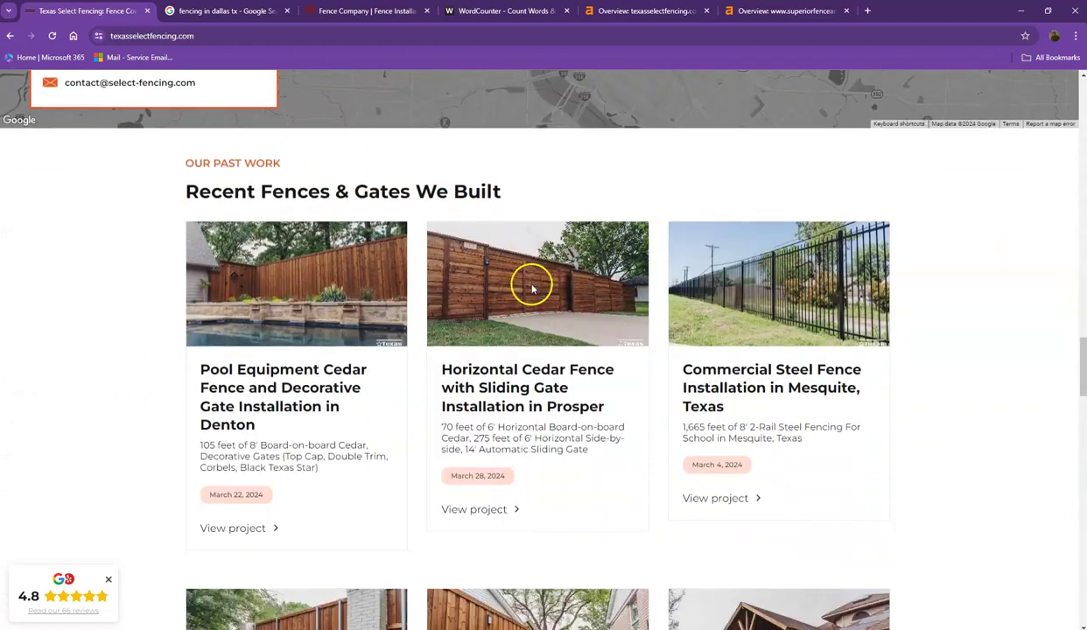
scroll(531, 288, down, 9)
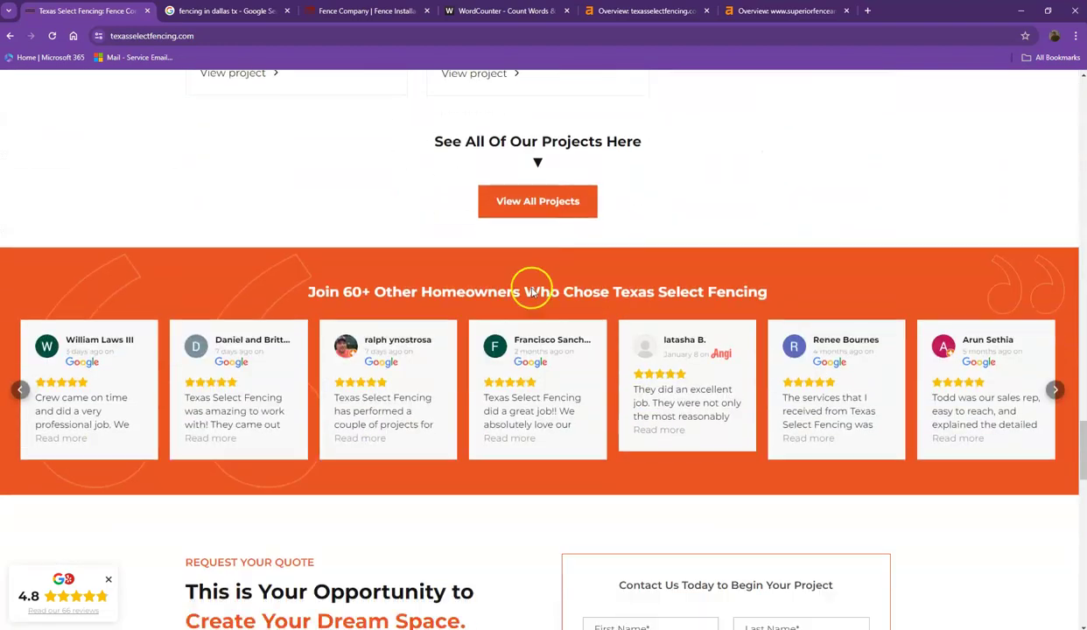
scroll(531, 293, down, 6)
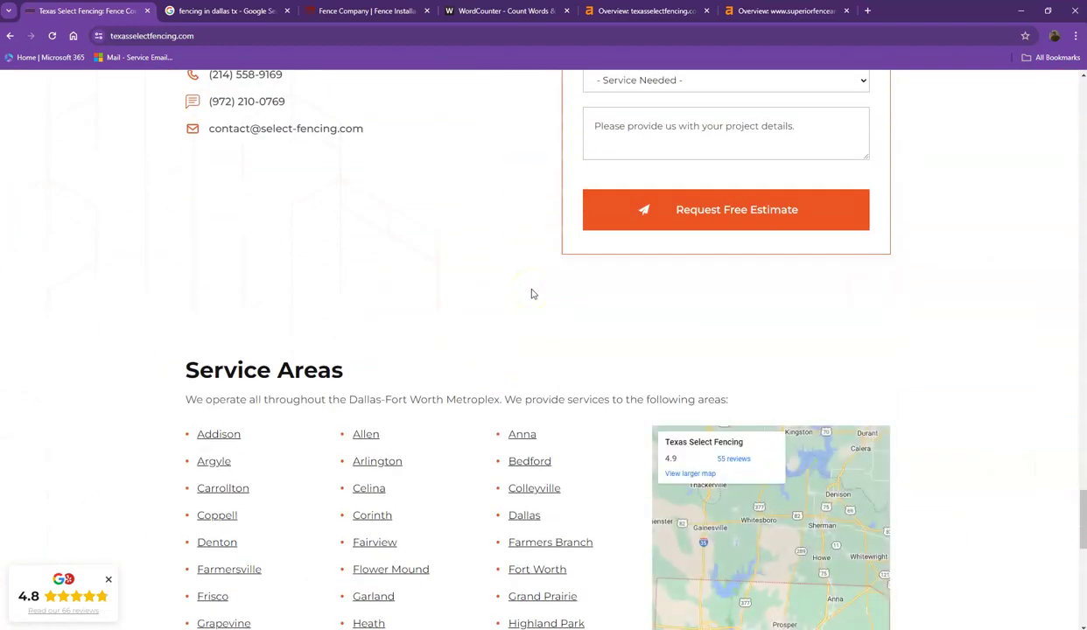
scroll(531, 294, down, 3)
Re-examine the quote request form, recent projects and fence services on the Texas Select Fencing home page.
scroll(532, 294, up, 5)
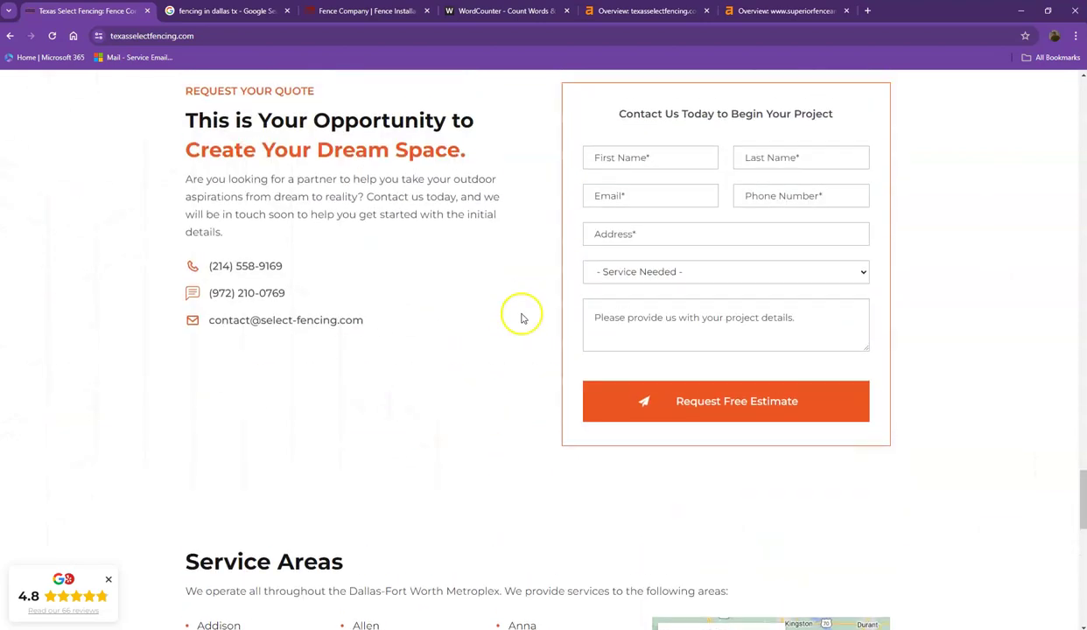
scroll(521, 318, up, 12)
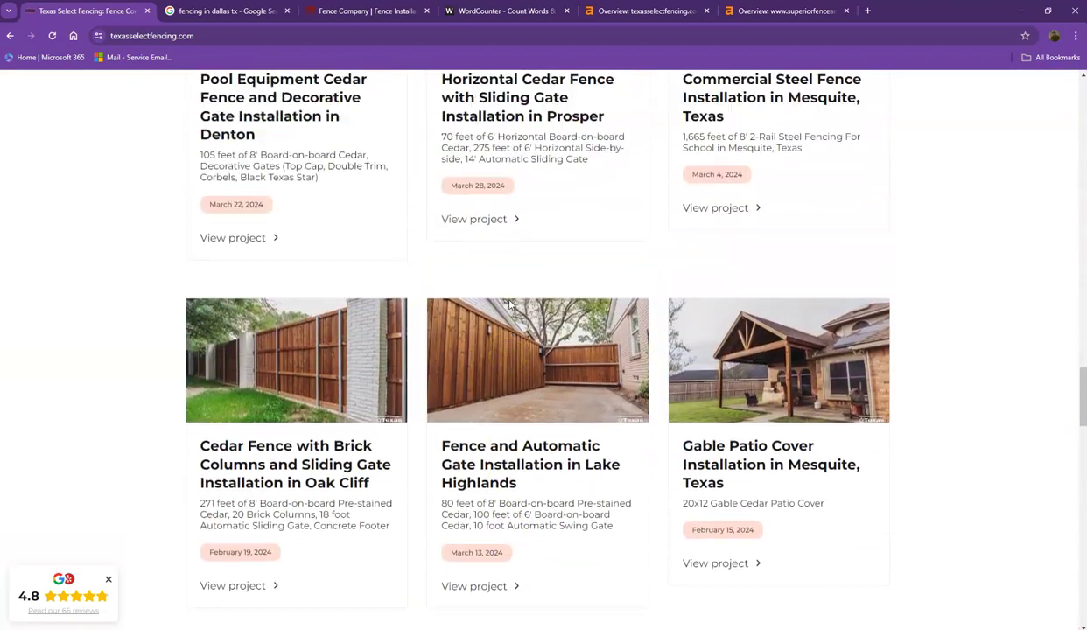
scroll(511, 304, up, 1)
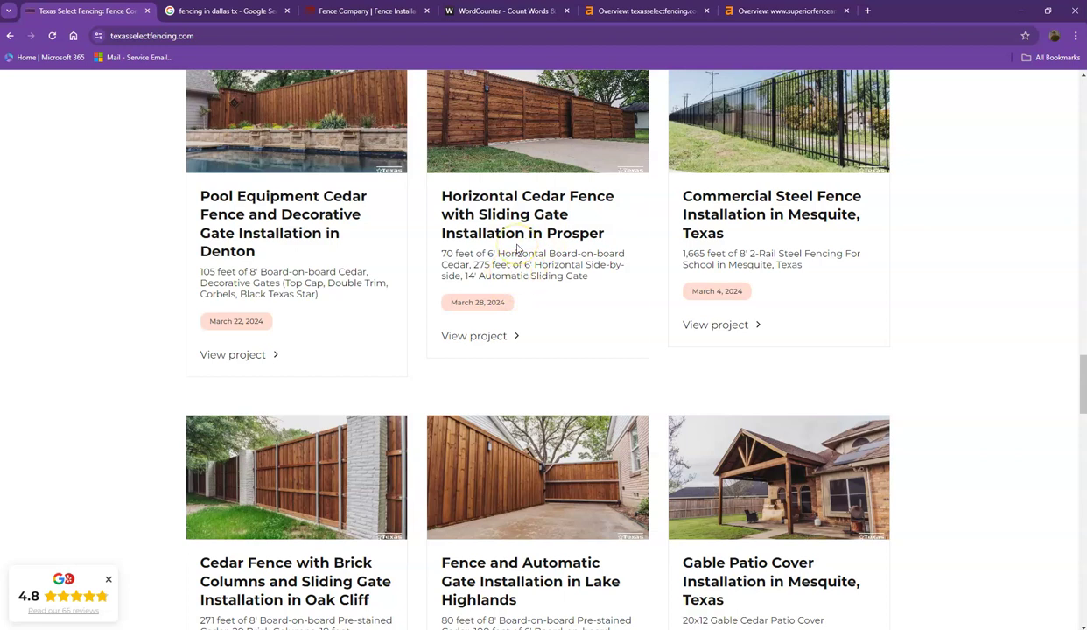
scroll(469, 249, up, 10)
scroll(432, 238, up, 10)
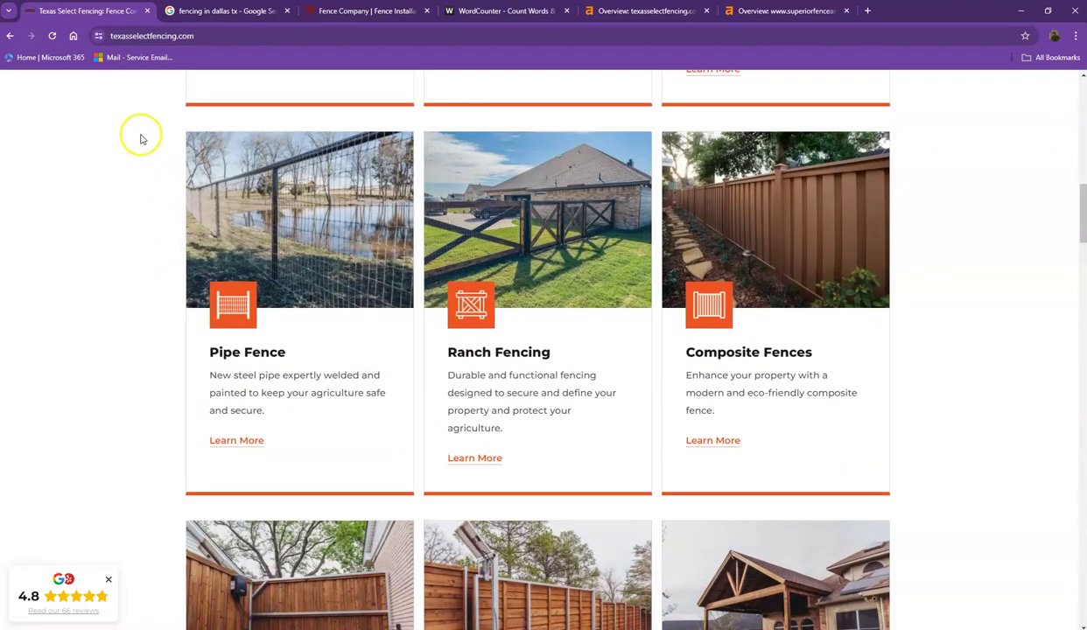
Copy all text of the Texas Select Fencing home page into WordCounter and check its word count.
key(ctrl+a)
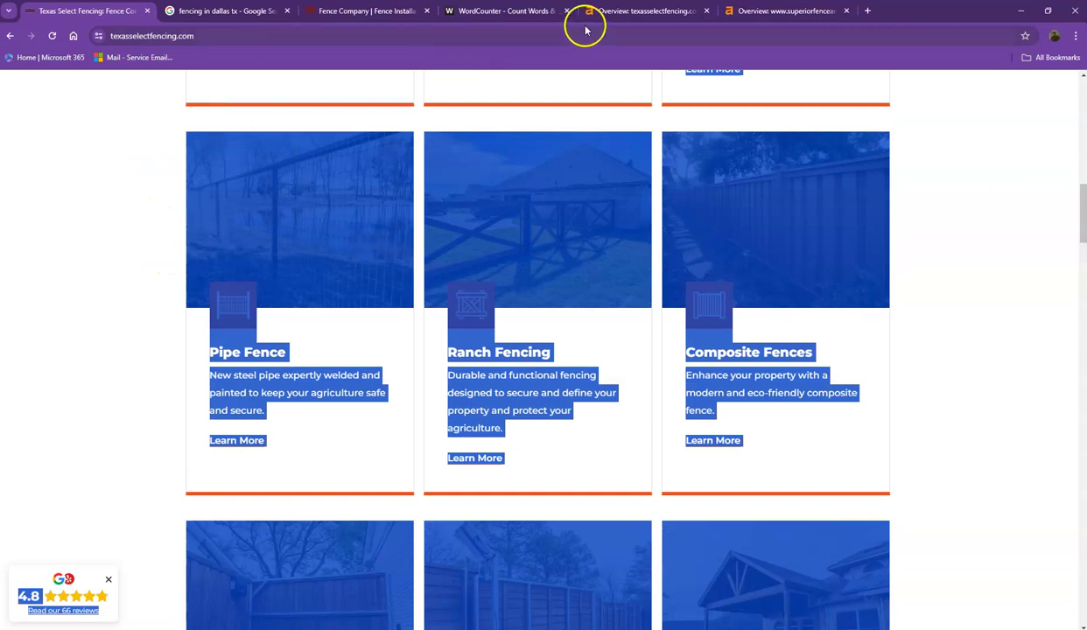
click(508, 10)
click(429, 164)
key(ctrl+v)
scroll(418, 249, up, 15)
scroll(338, 258, up, 15)
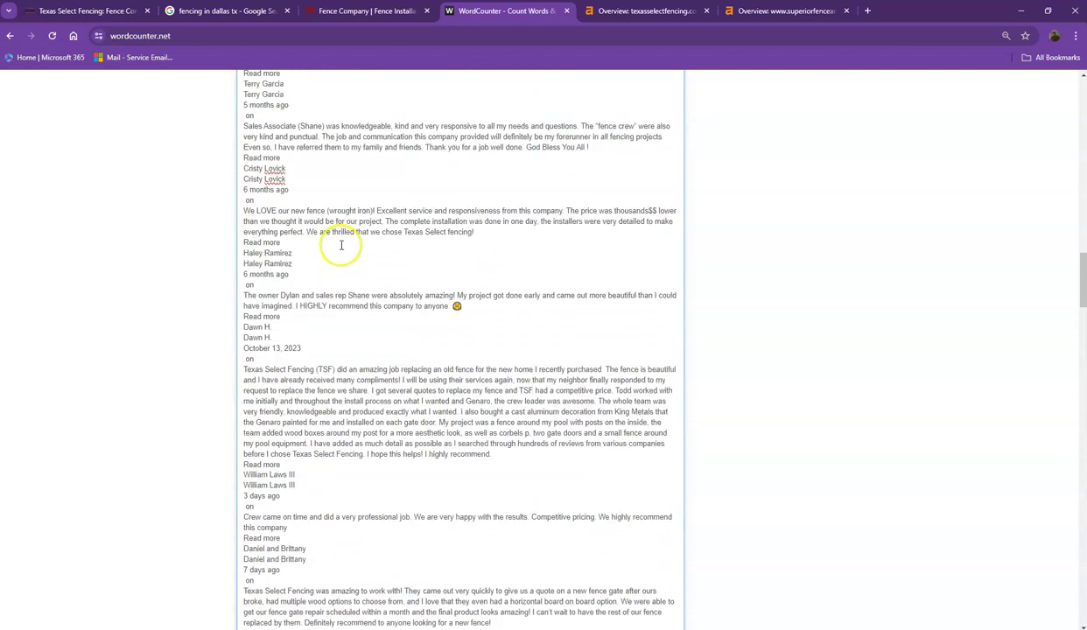
scroll(341, 236, up, 5)
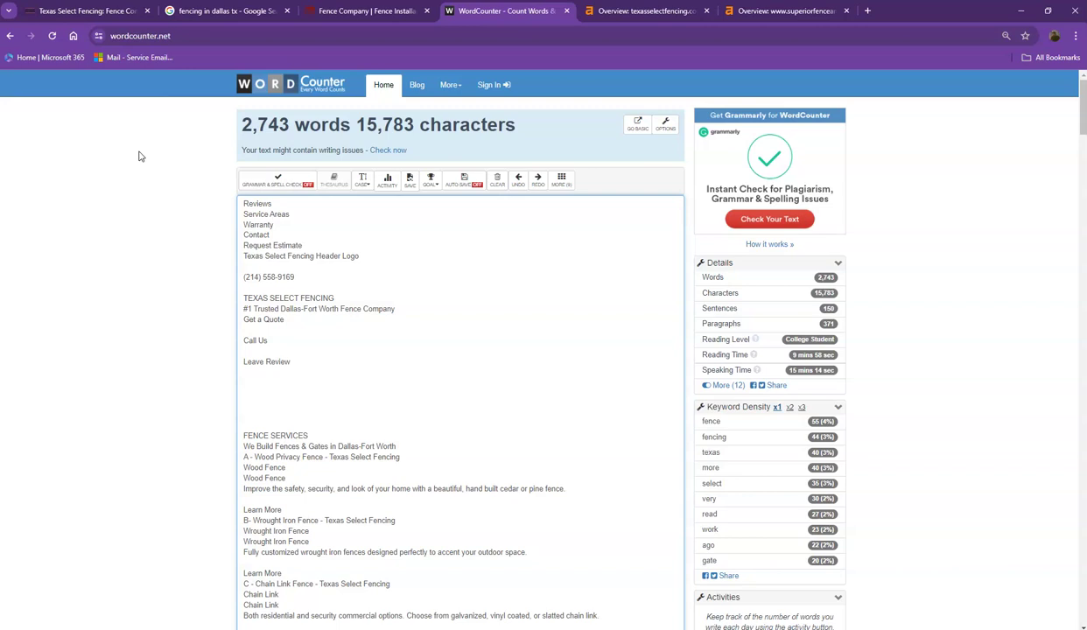
Deselect the Texas Select Fencing page text and compare the page with WordCounter's details and keyword density.
click(94, 12)
click(92, 153)
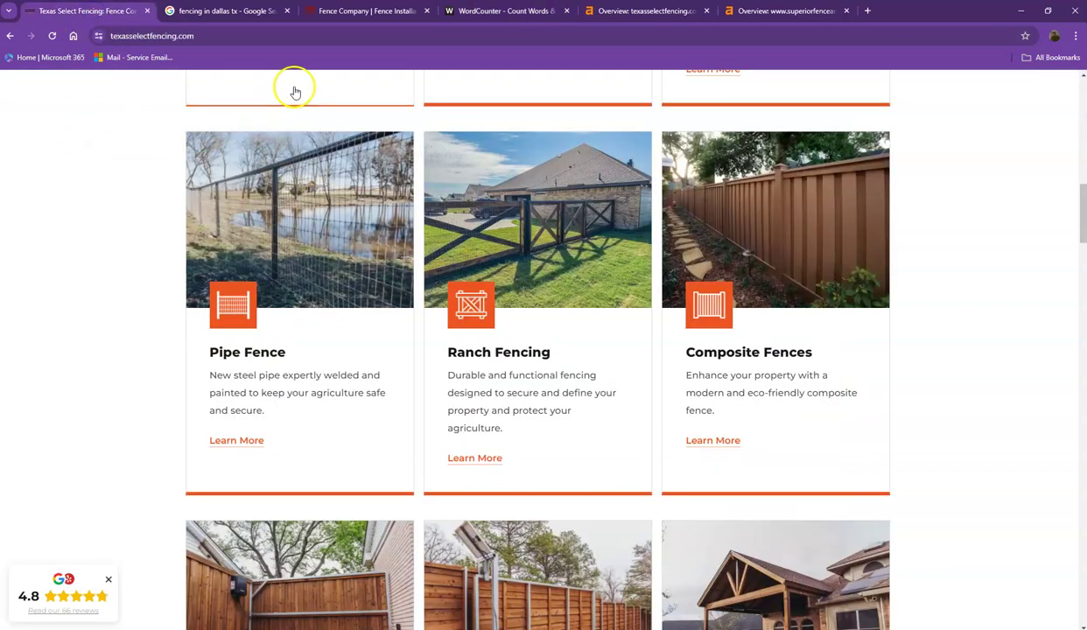
scroll(447, 210, up, 3)
scroll(455, 225, up, 1)
click(495, 11)
scroll(748, 271, down, 1)
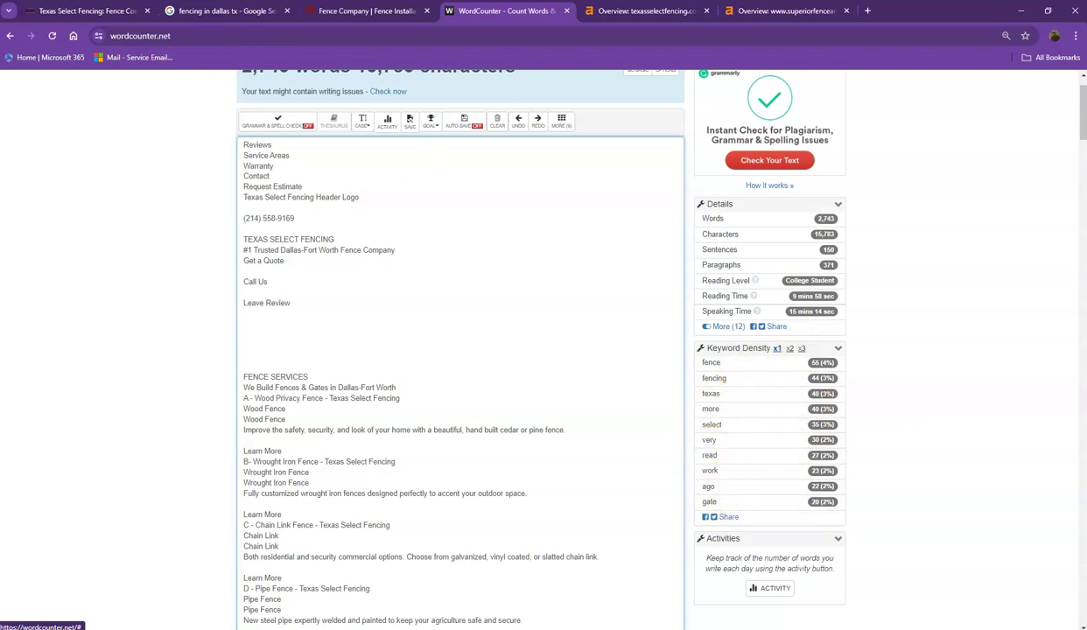
click(93, 11)
scroll(210, 158, up, 5)
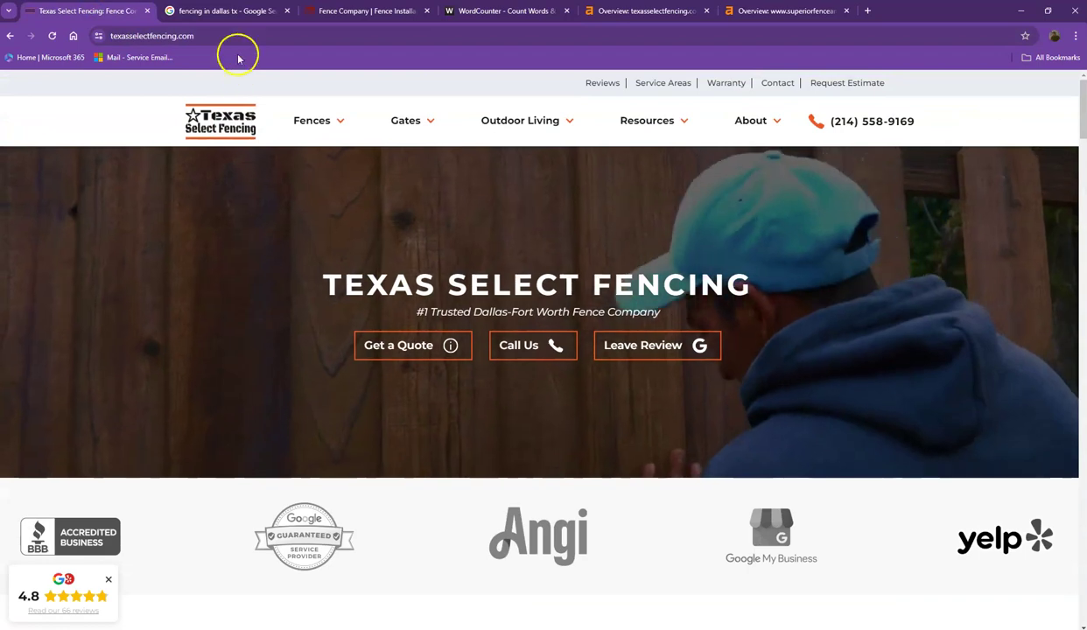
Switch to the Google results for "fencing in dallas tx" and examine the local business listings.
click(226, 11)
scroll(227, 166, up, 10)
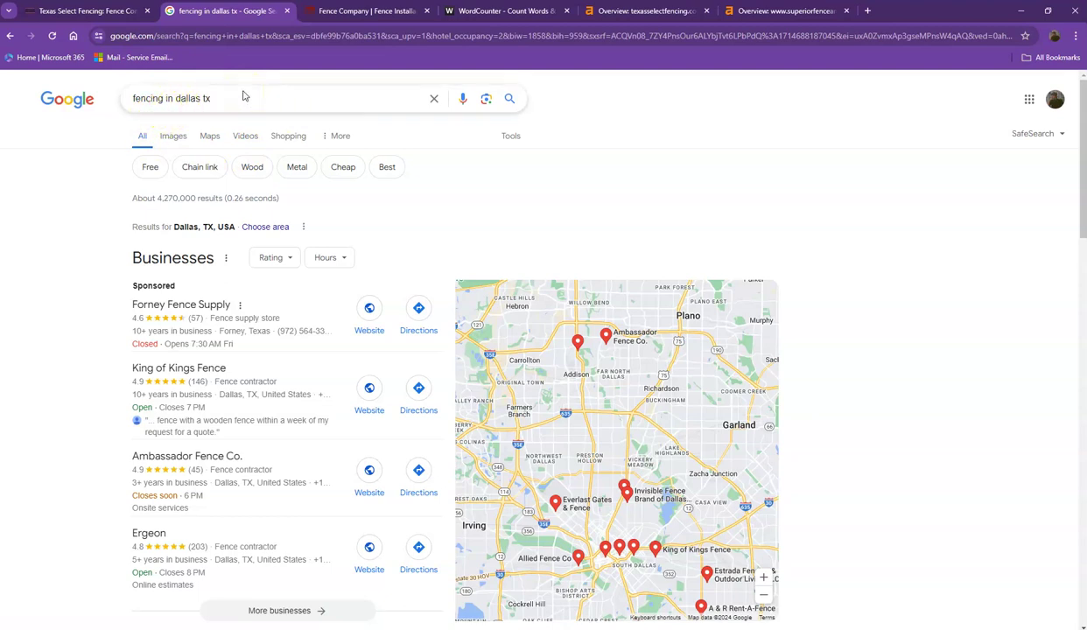
scroll(271, 242, down, 2)
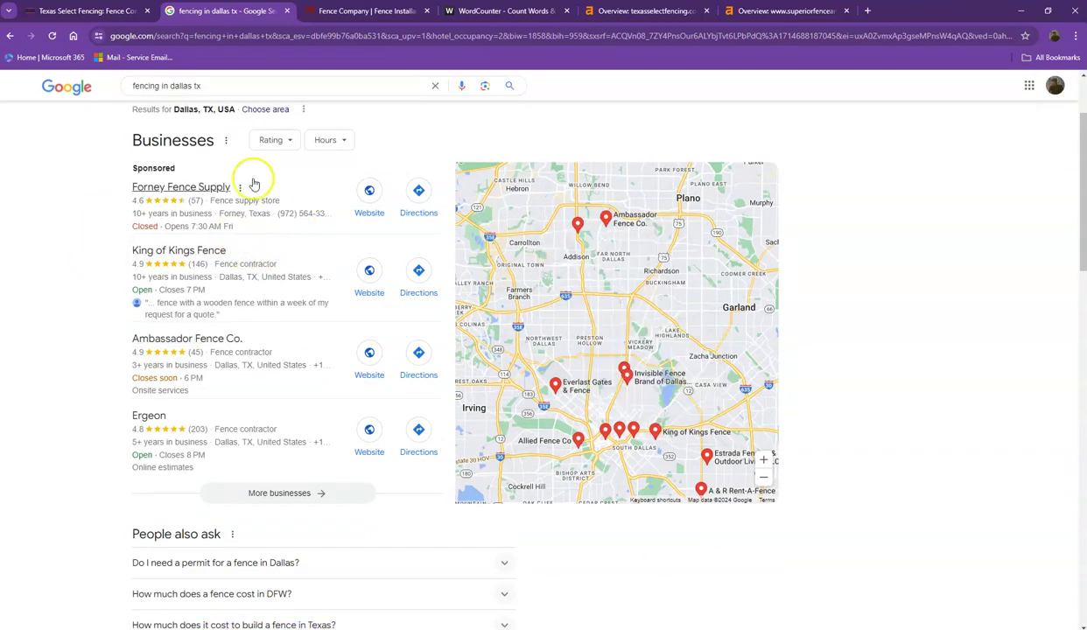
mouse_move(200, 248)
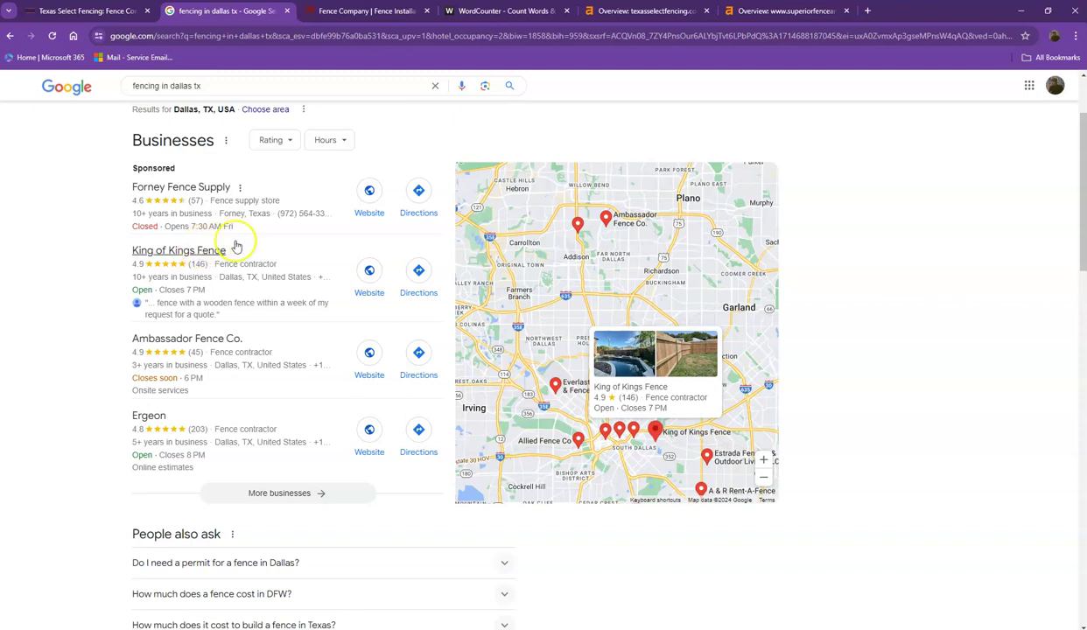
scroll(291, 221, down, 1)
scroll(294, 235, up, 2)
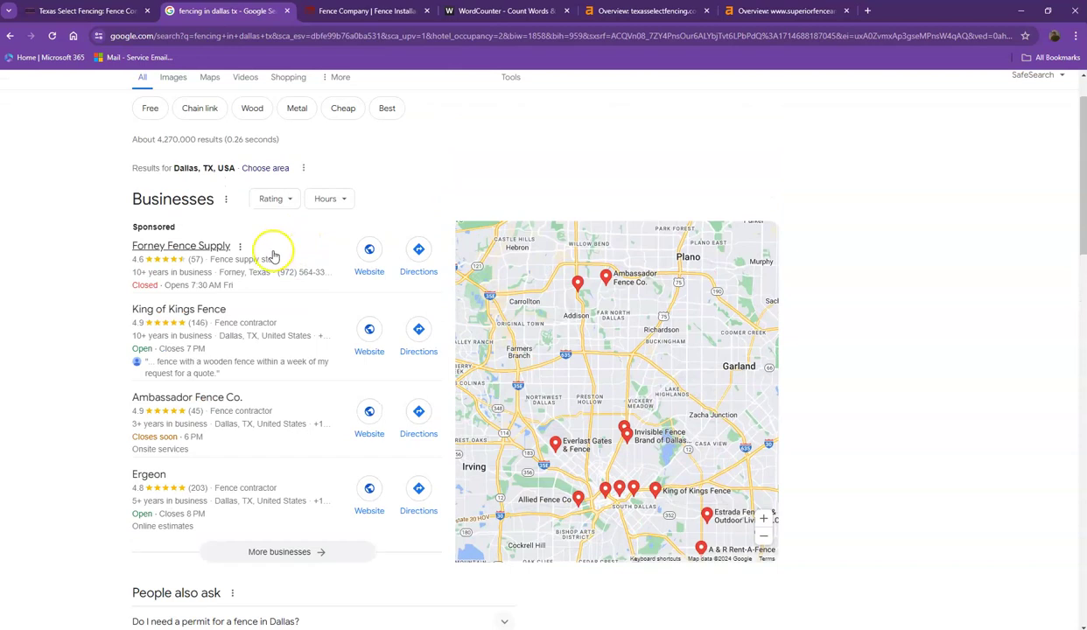
scroll(255, 274, down, 4)
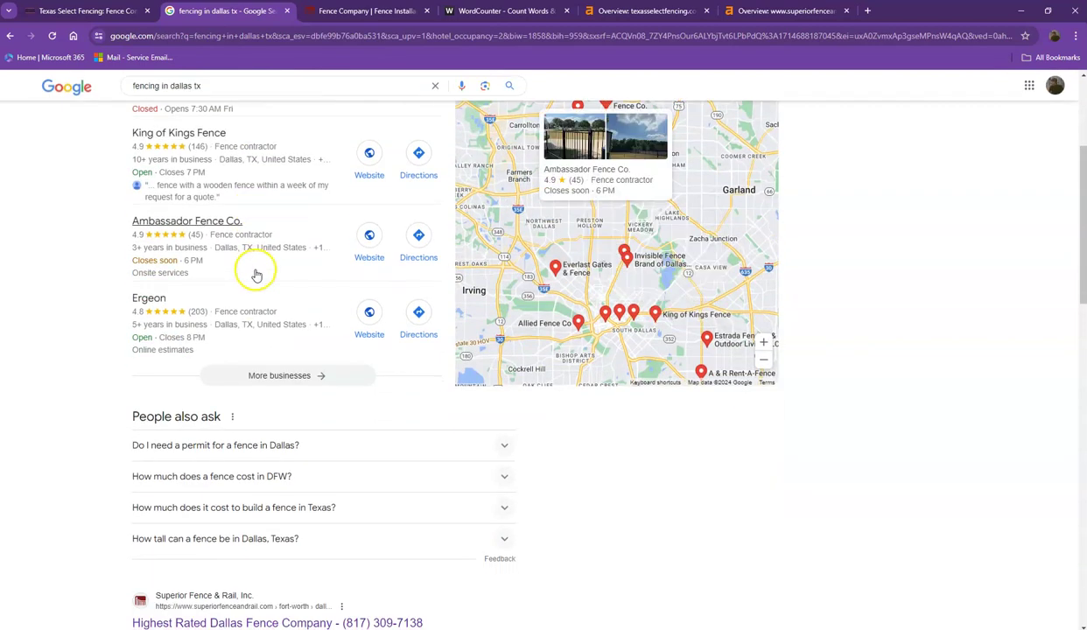
Examine the organic Google results for "fencing in dallas tx" down to the related searches.
scroll(255, 274, down, 1)
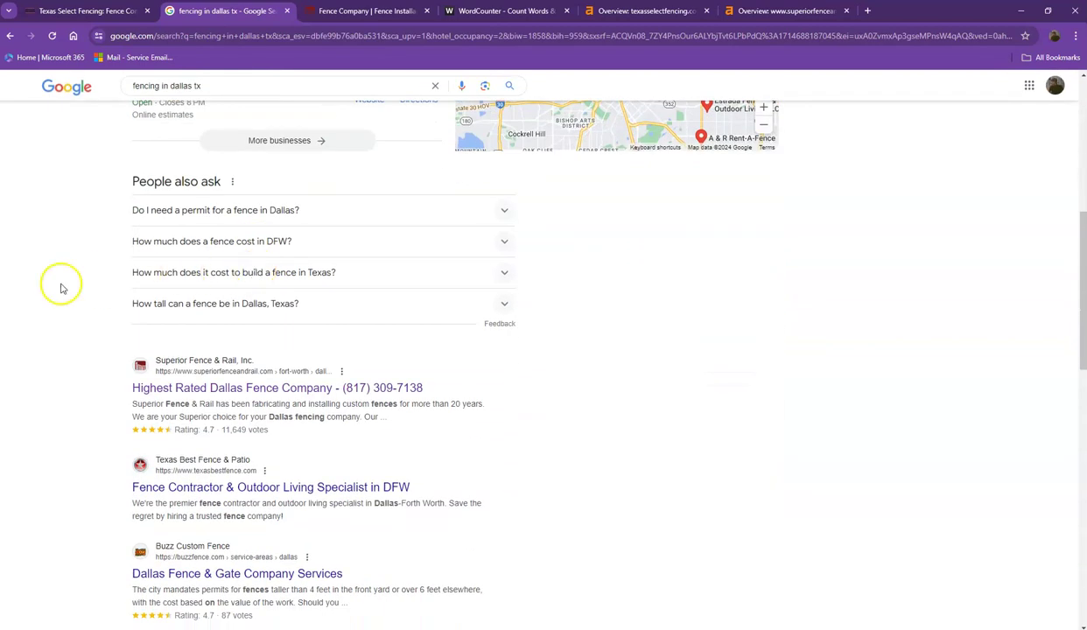
scroll(72, 277, down, 1)
scroll(78, 257, down, 2)
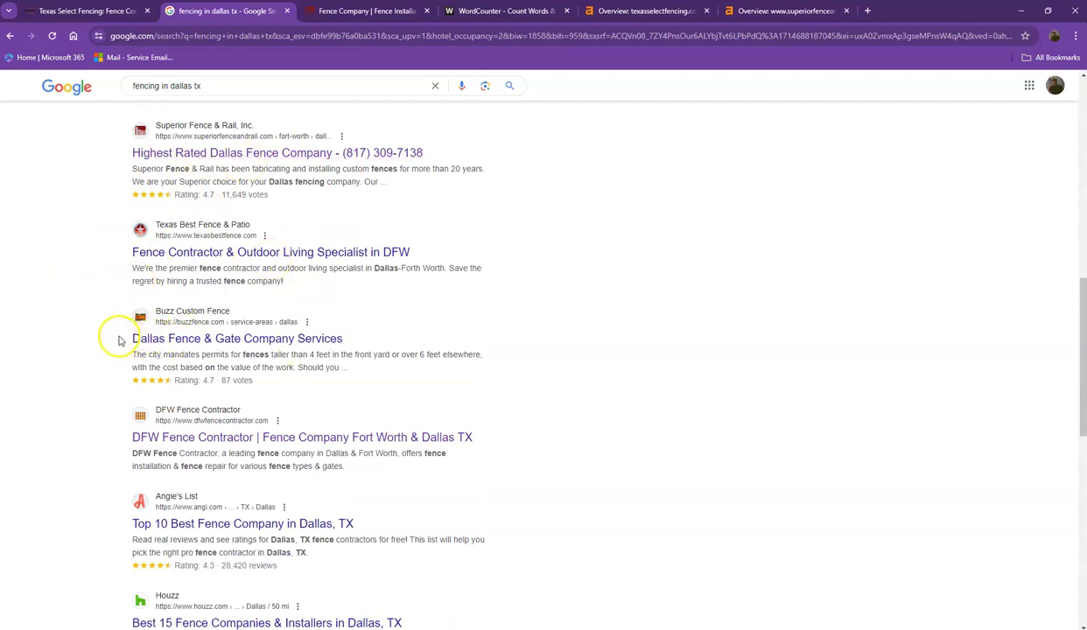
scroll(120, 341, down, 2)
scroll(118, 337, down, 2)
scroll(126, 317, down, 1)
scroll(130, 328, down, 2)
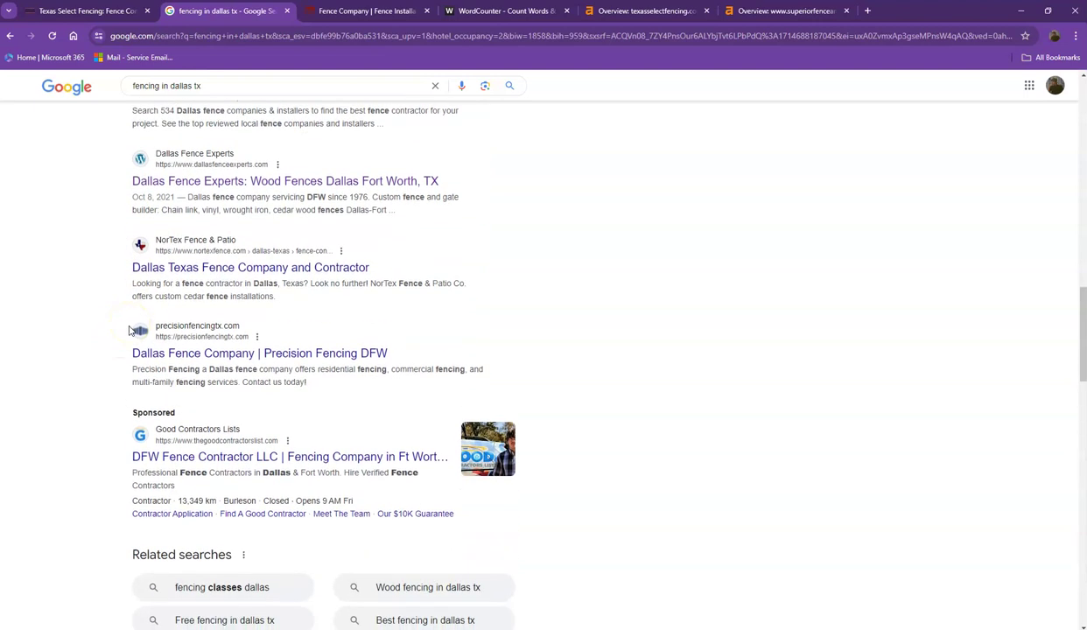
Locate the Superior Fence & Rail listing in the Google results and review the company's home page down to its financing section.
scroll(130, 329, up, 5)
scroll(129, 330, up, 3)
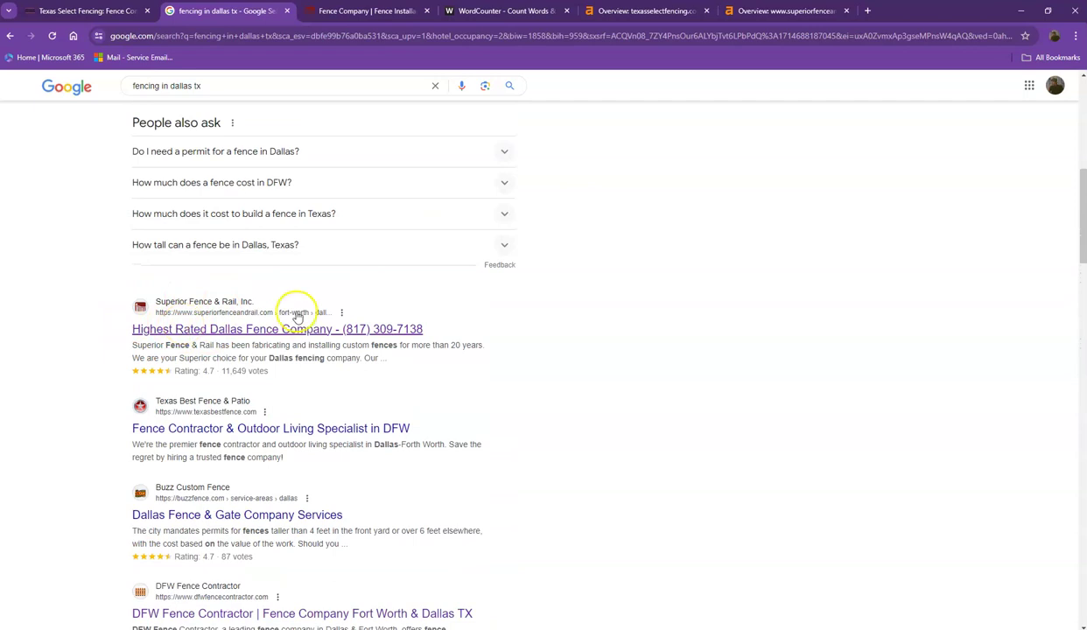
click(323, 12)
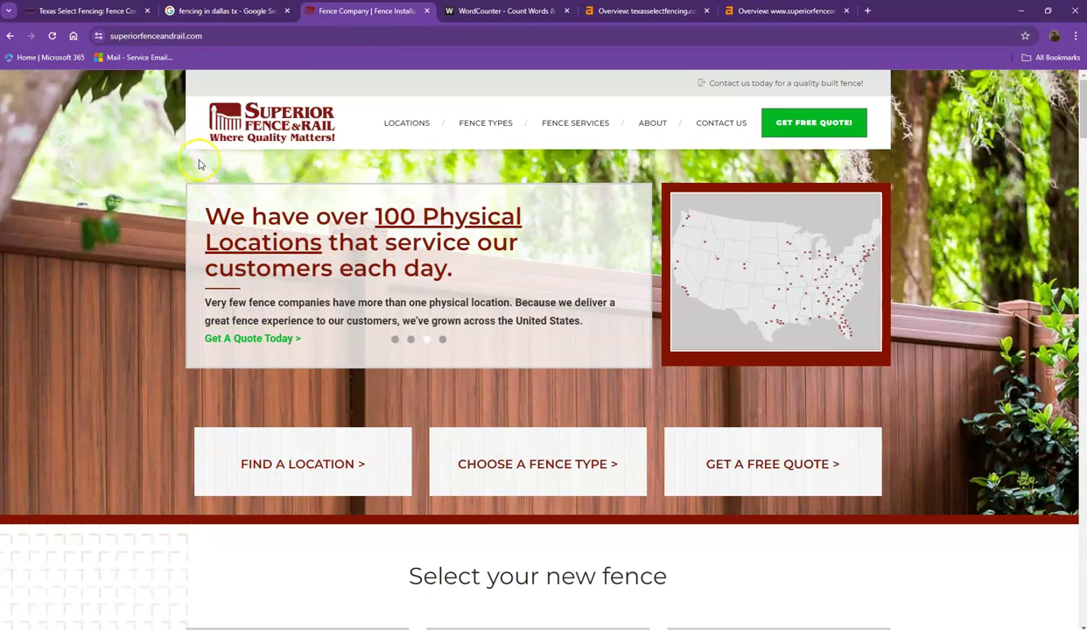
scroll(845, 210, down, 1)
scroll(847, 214, down, 10)
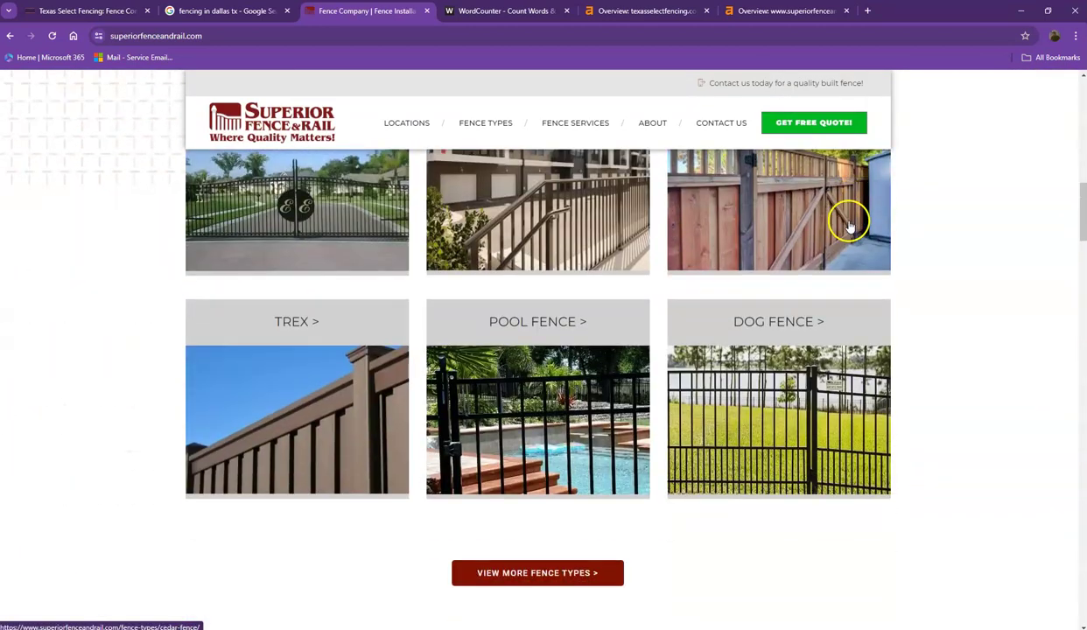
scroll(848, 223, down, 7)
scroll(849, 228, down, 3)
scroll(849, 229, down, 11)
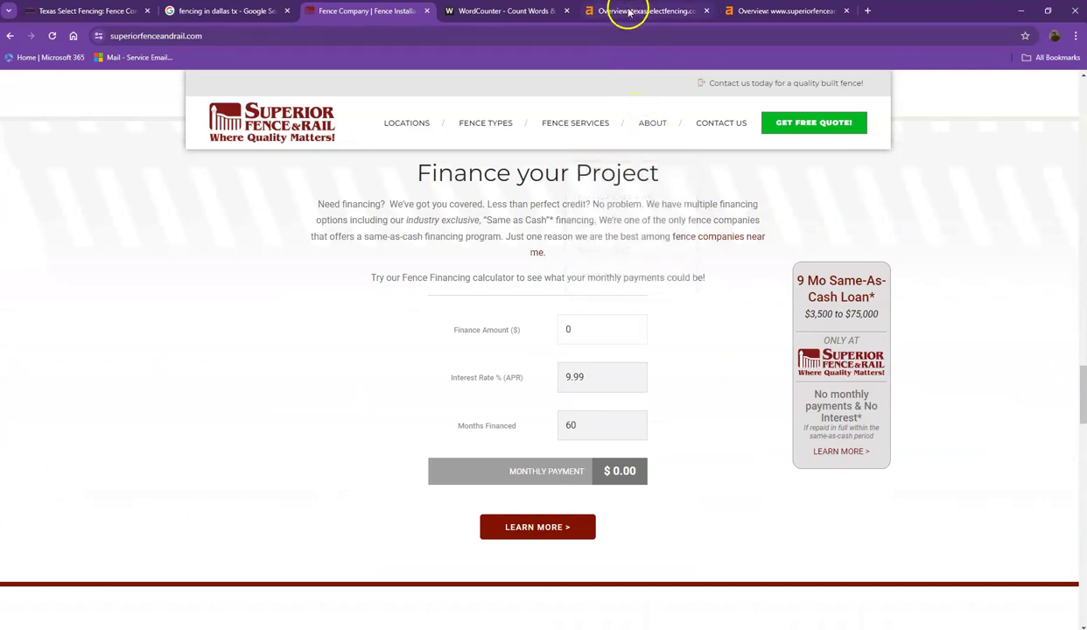
Compare the Ahrefs overview metrics of texasselectfencing.com and superiorfenceandrail.com, including backlinks, referring domains, organic keywords and traffic.
click(627, 12)
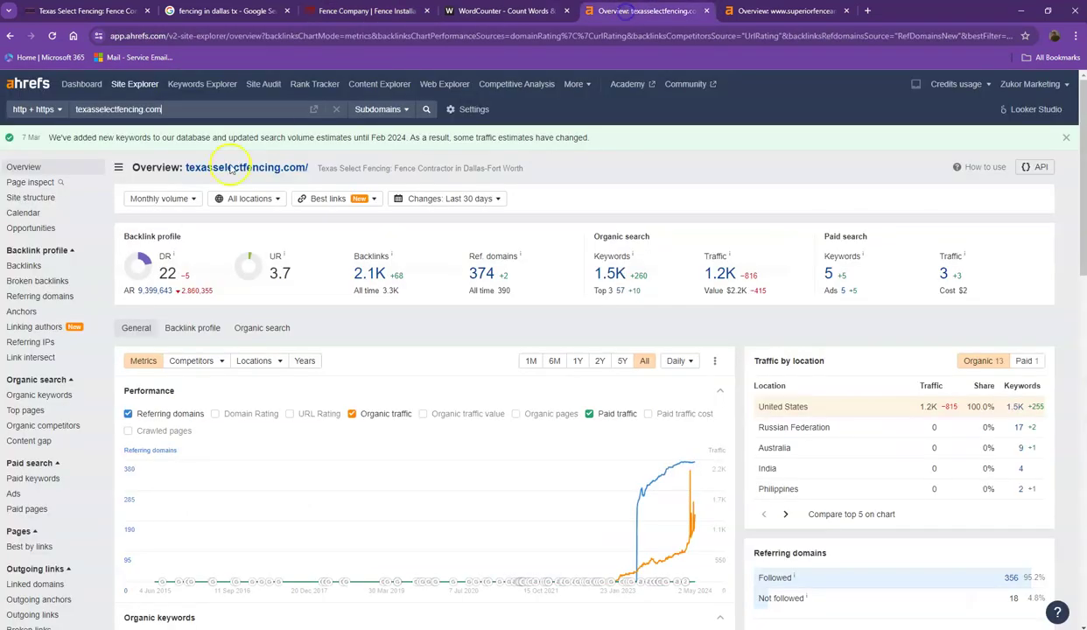
click(70, 114)
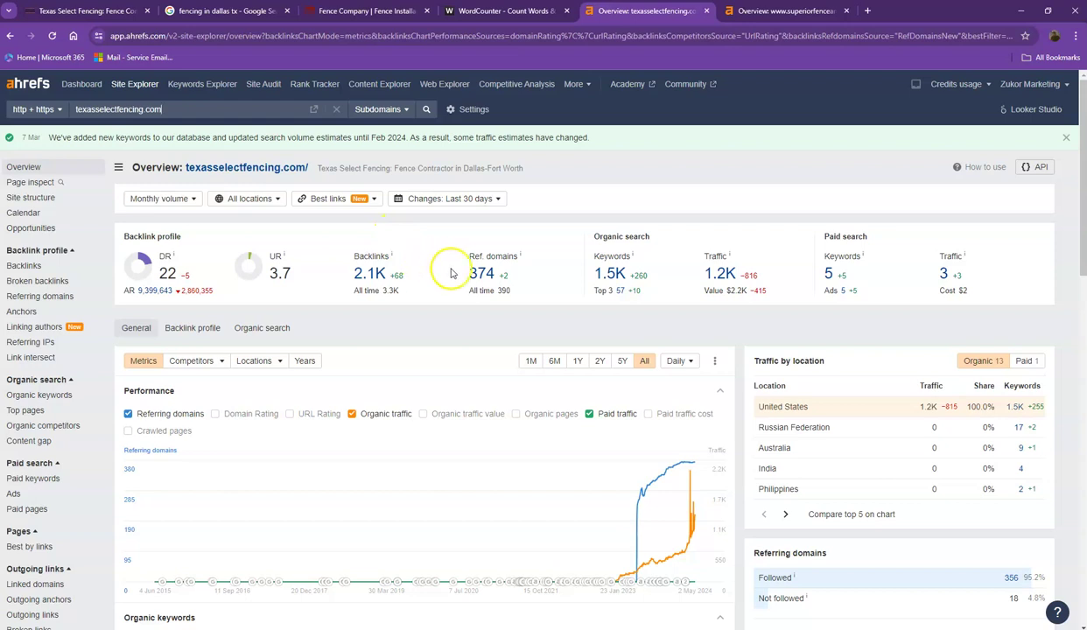
click(758, 12)
click(640, 10)
click(757, 11)
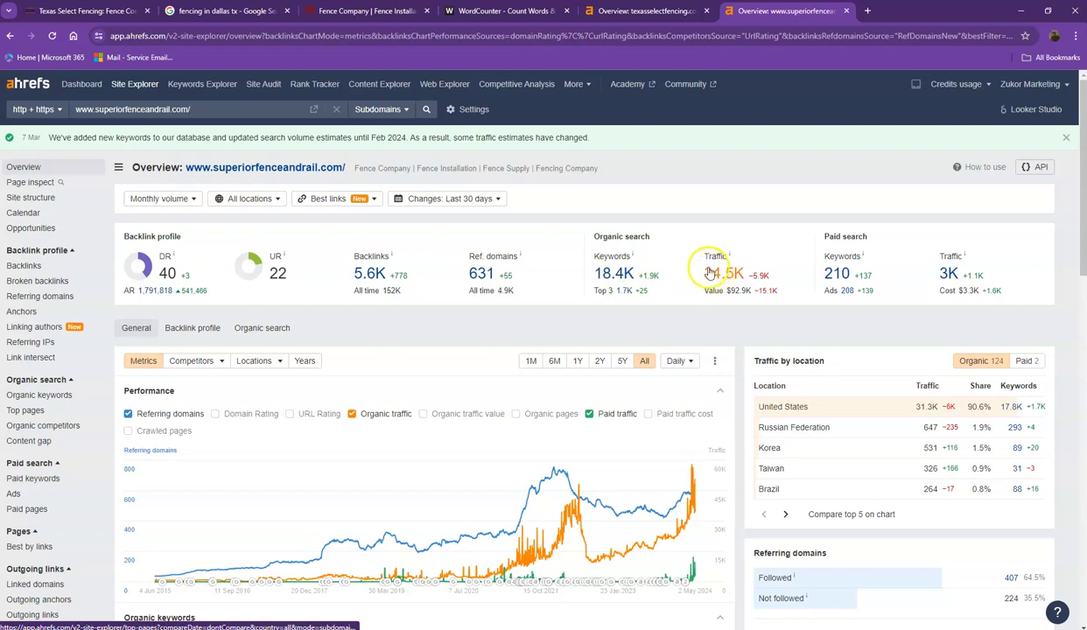
click(648, 10)
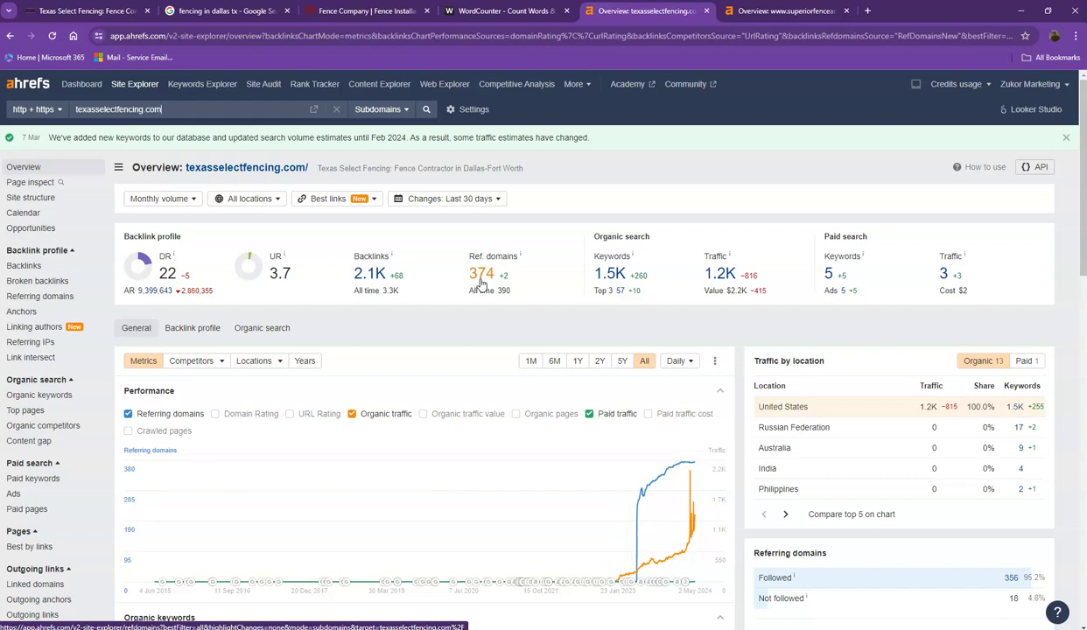
click(772, 13)
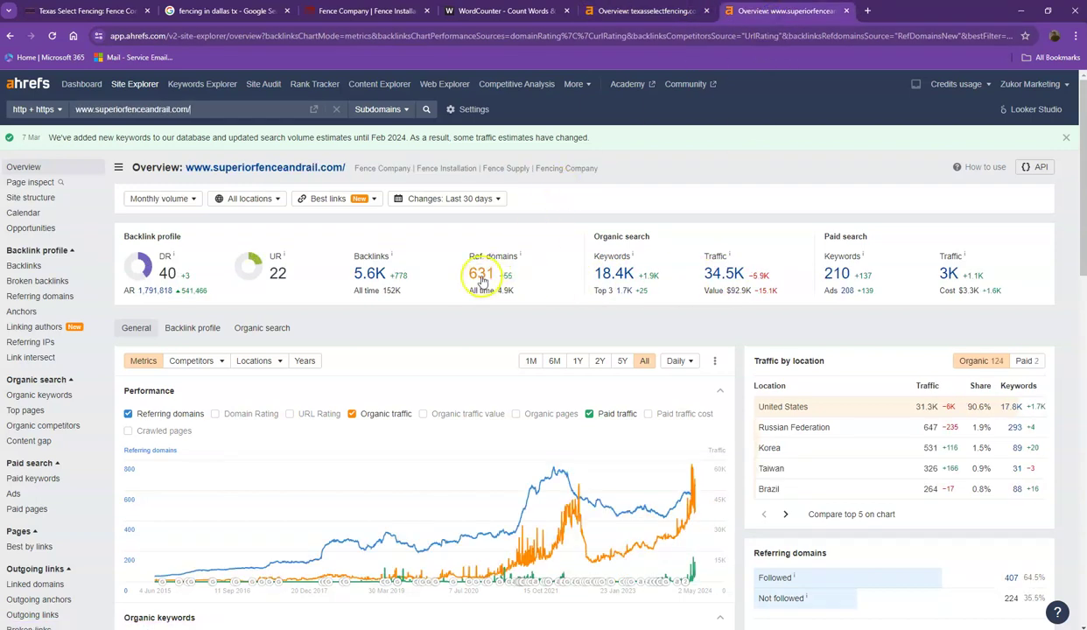
Open the Superior Fence & Rail referring domains and organic keywords reports in separate tabs and view each one.
right_click(483, 276)
click(504, 288)
right_click(613, 276)
click(623, 289)
click(782, 12)
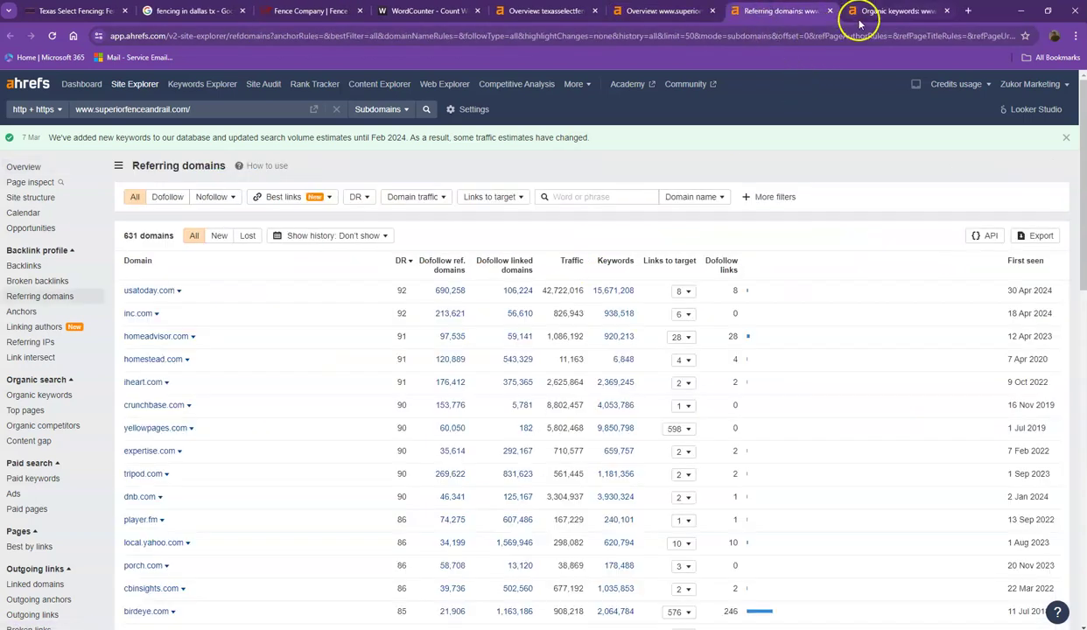
click(890, 13)
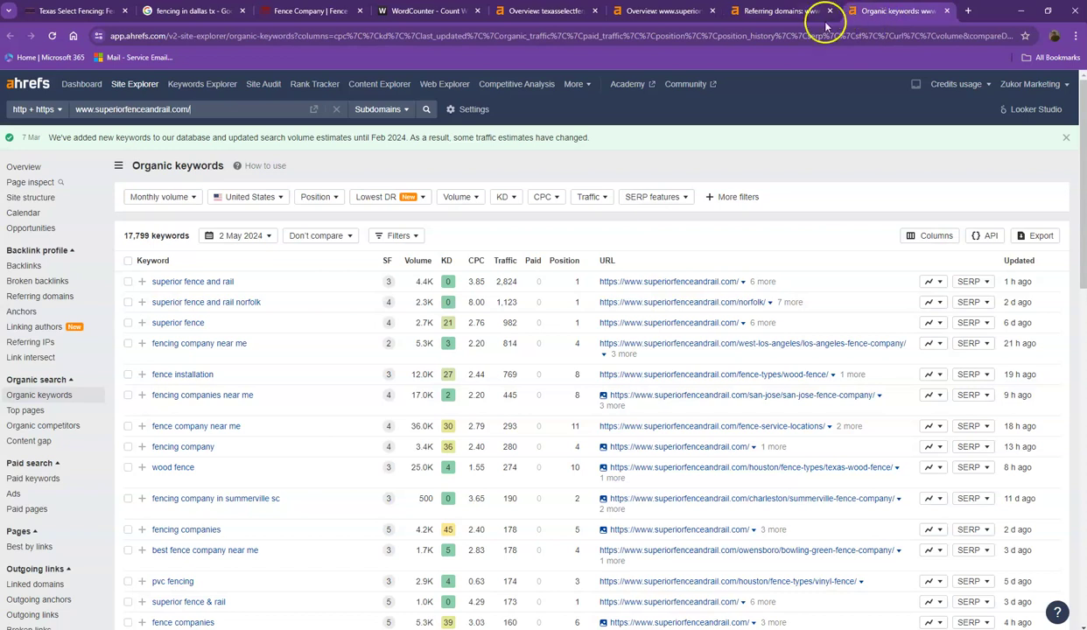
Examine pages 1 to 3 of the referring domains report for superiorfenceandrail.com.
click(766, 12)
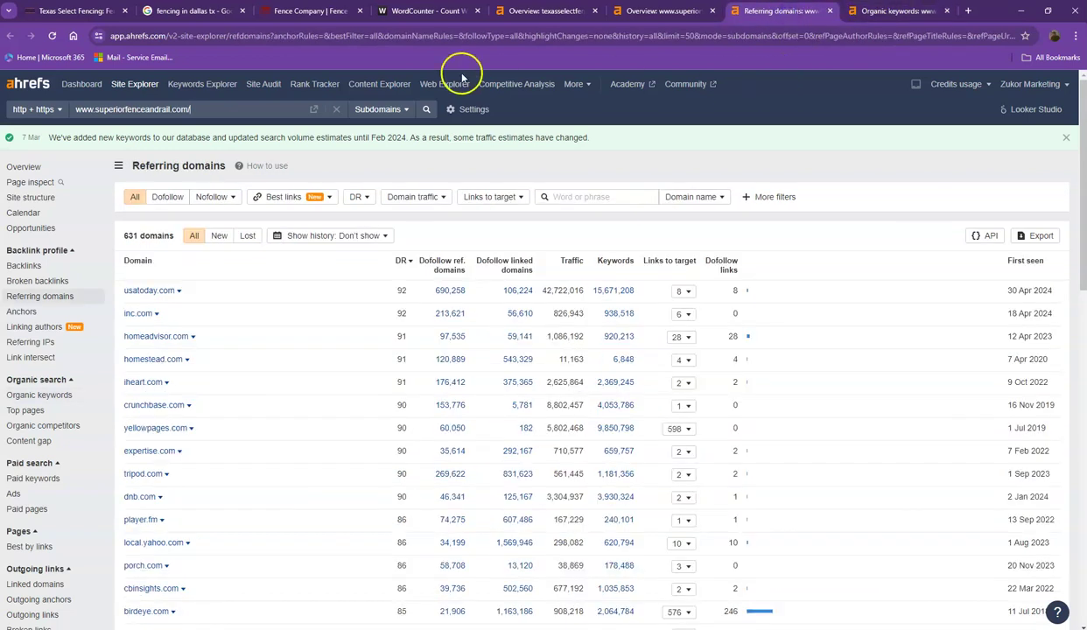
scroll(189, 281, down, 10)
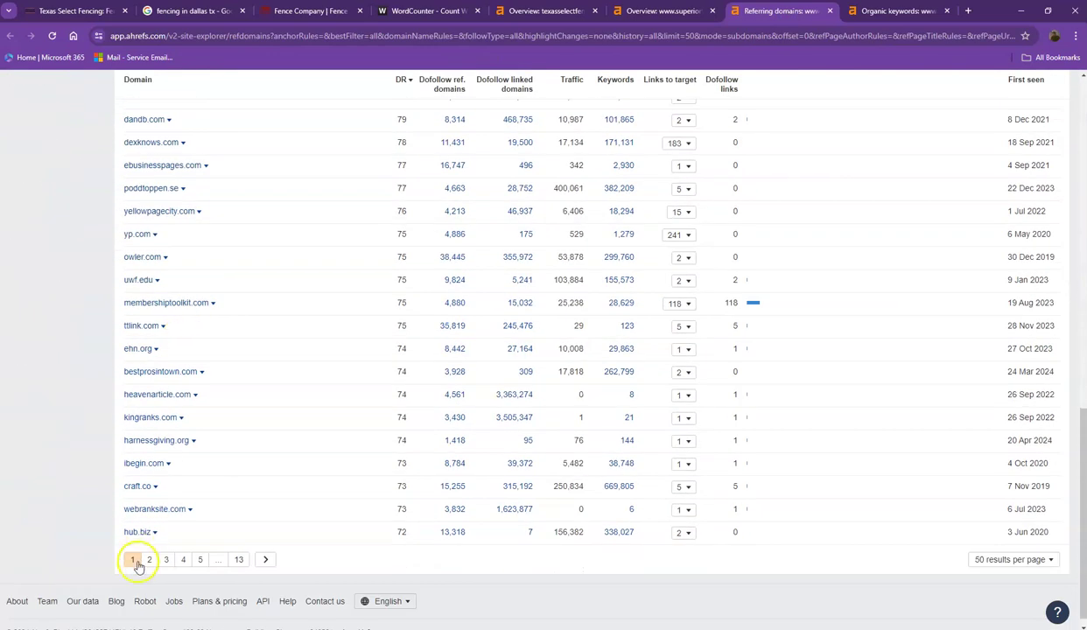
click(149, 560)
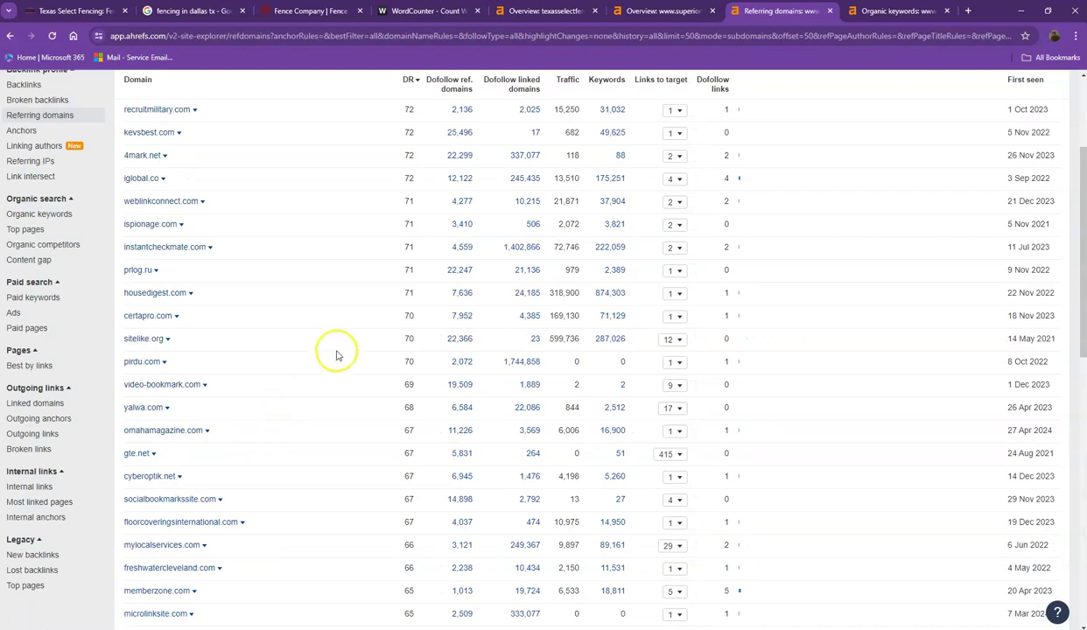
scroll(334, 333, down, 3)
scroll(334, 333, down, 5)
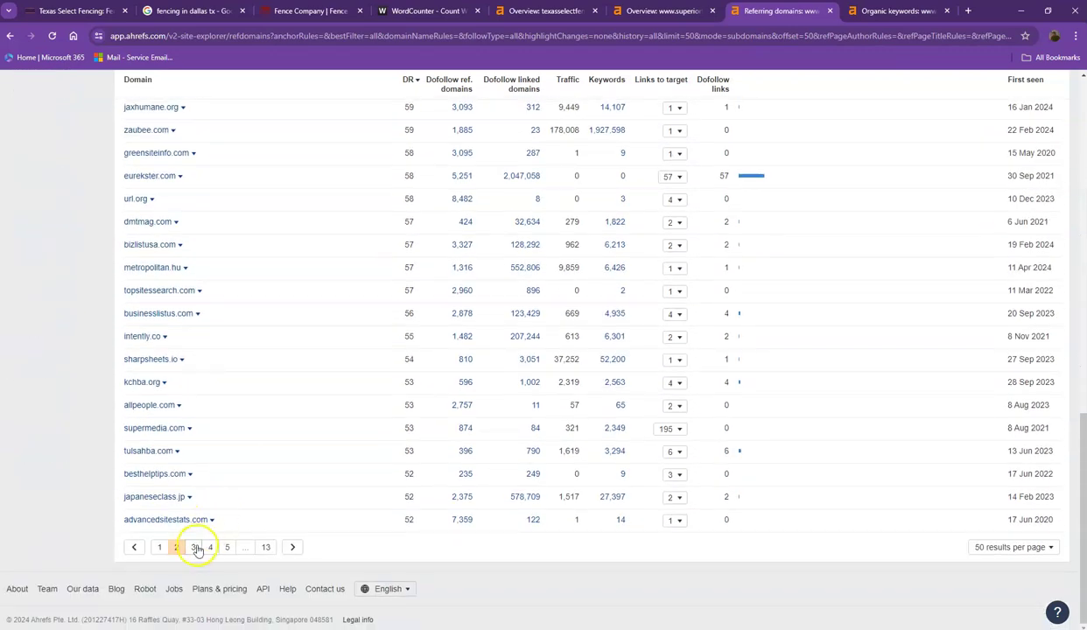
click(196, 545)
scroll(317, 383, down, 6)
scroll(320, 385, down, 2)
Examine pages 1 to 4 of the organic keywords report for superiorfenceandrail.com and close both report tabs.
click(900, 12)
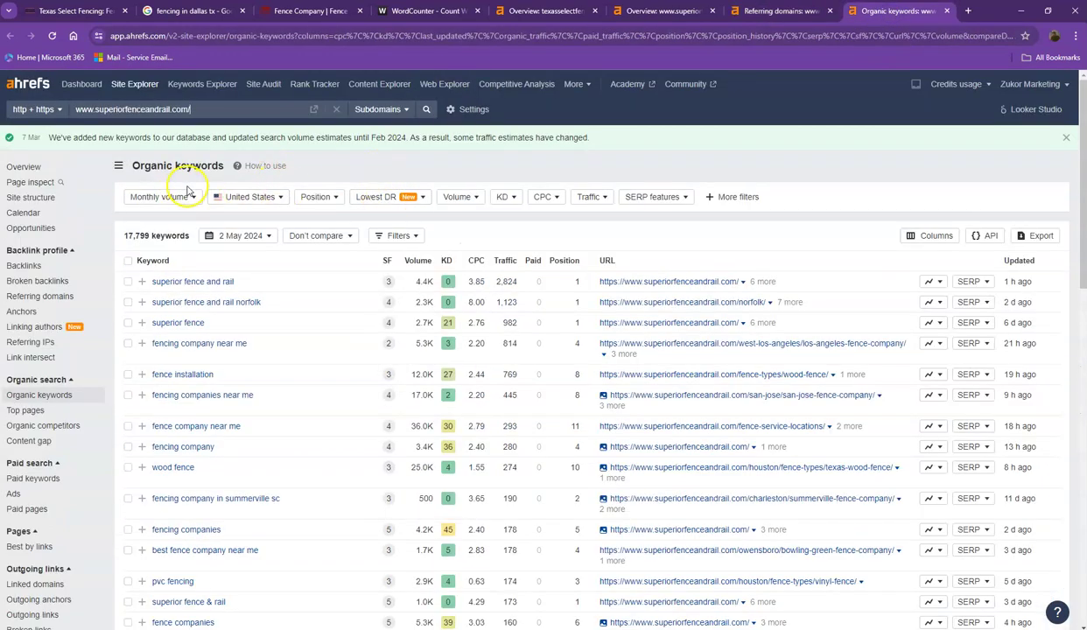
scroll(188, 193, down, 3)
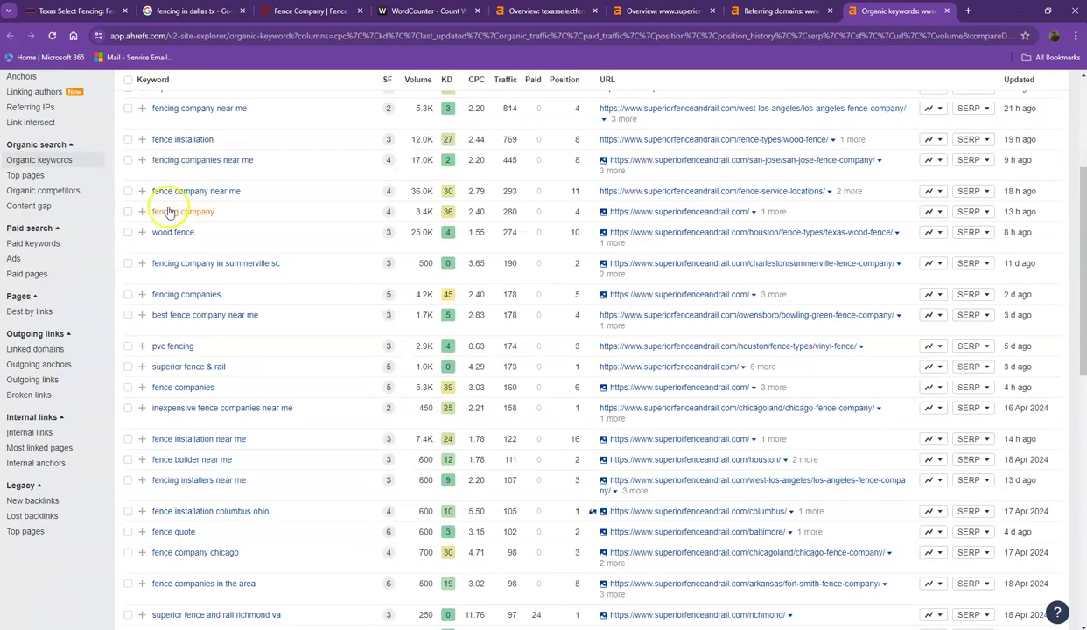
scroll(175, 211, down, 5)
scroll(207, 251, down, 5)
click(154, 549)
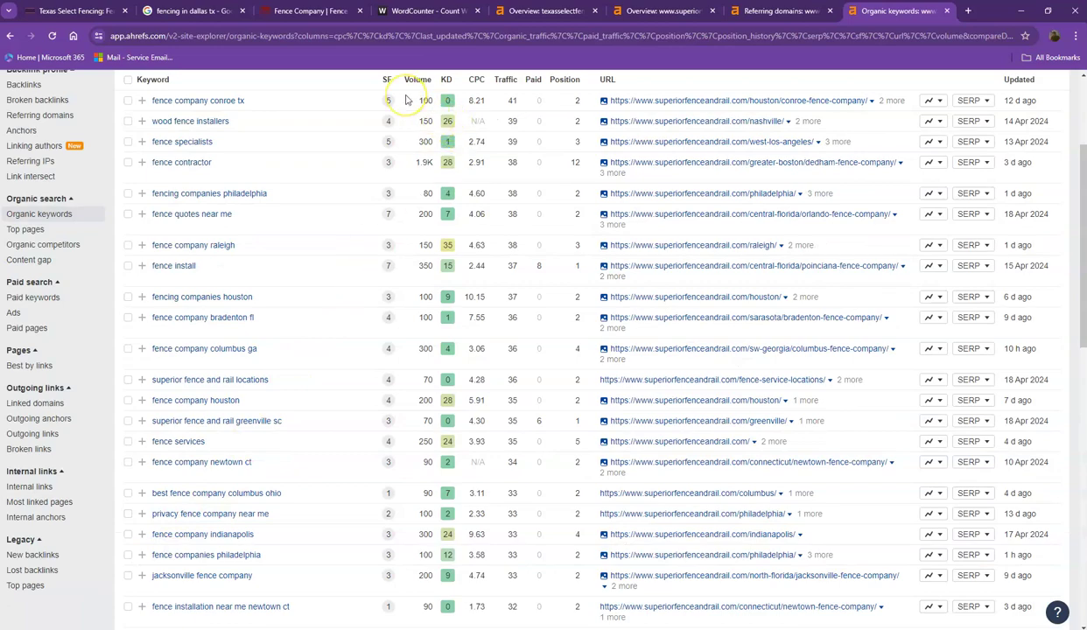
scroll(412, 255, down, 15)
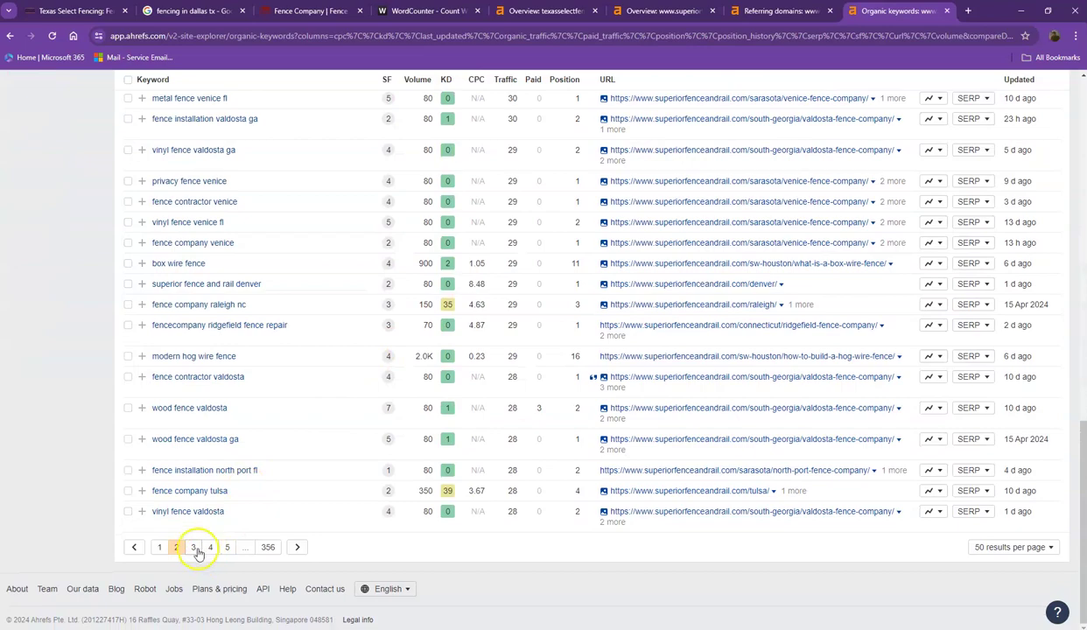
click(193, 548)
scroll(399, 361, down, 10)
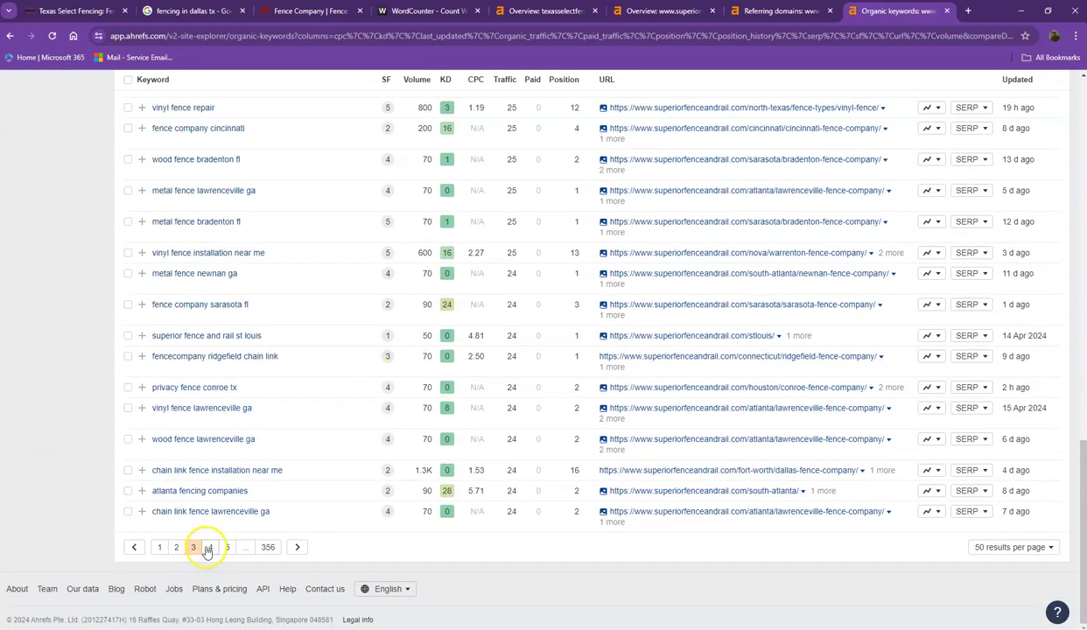
click(209, 547)
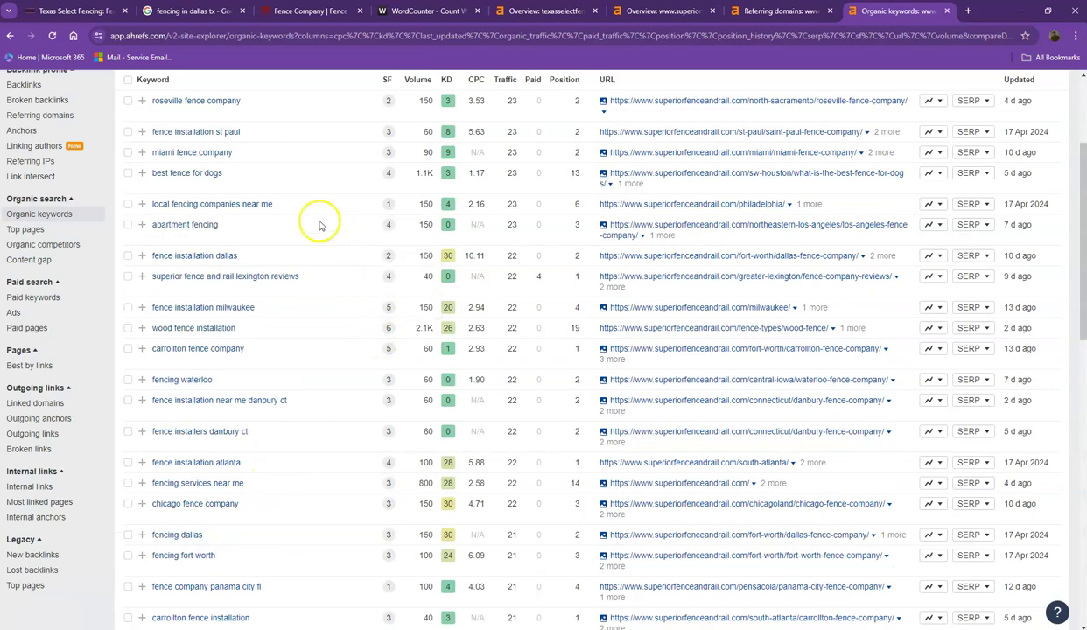
scroll(334, 253, down, 10)
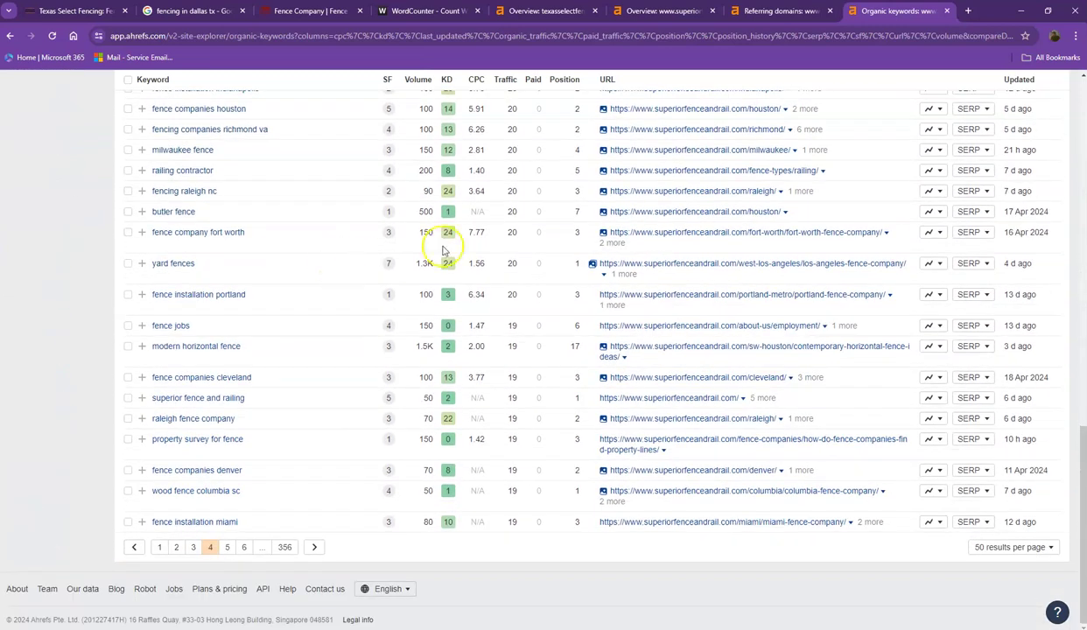
click(828, 13)
click(827, 12)
Check the file name of the Wood Fence image on the Texas Select Fencing home page without saving the image.
click(85, 14)
scroll(247, 230, down, 3)
scroll(246, 230, down, 2)
right_click(298, 364)
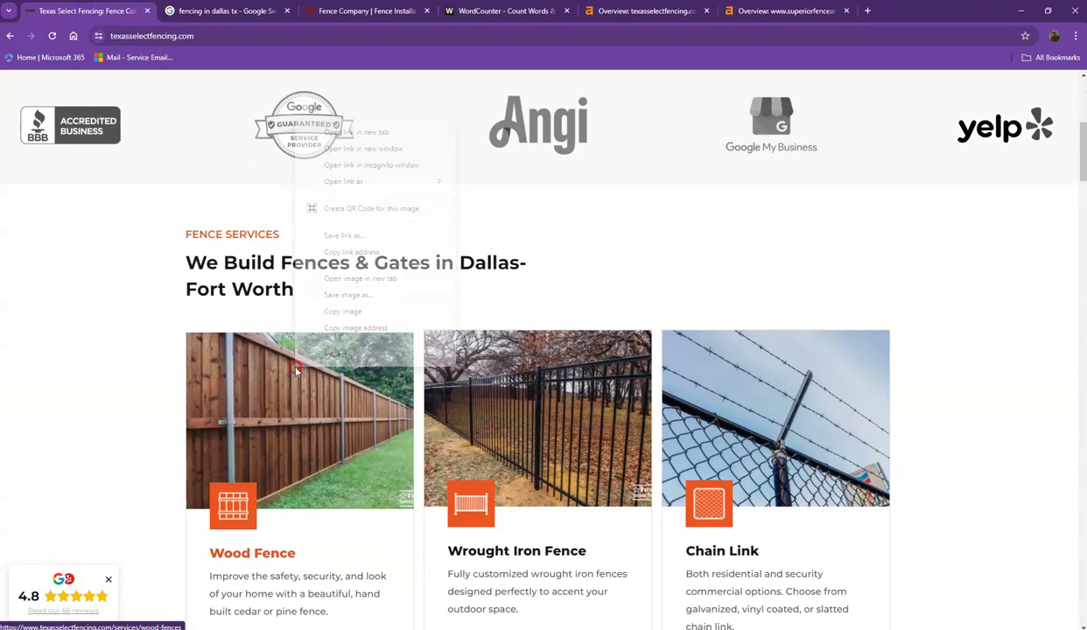
click(349, 295)
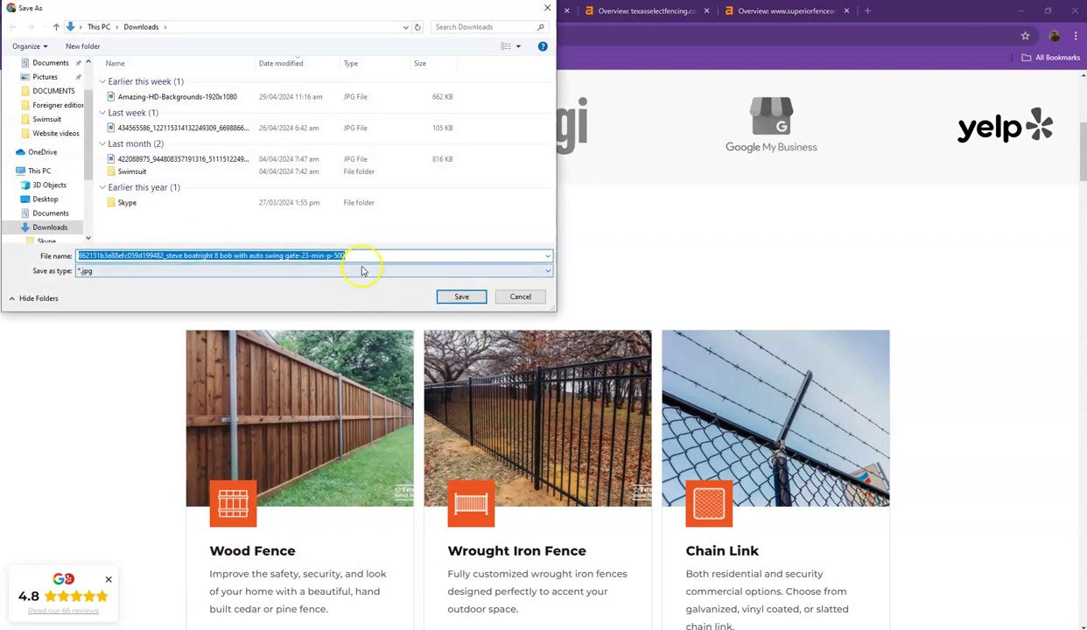
drag(364, 255, 73, 263)
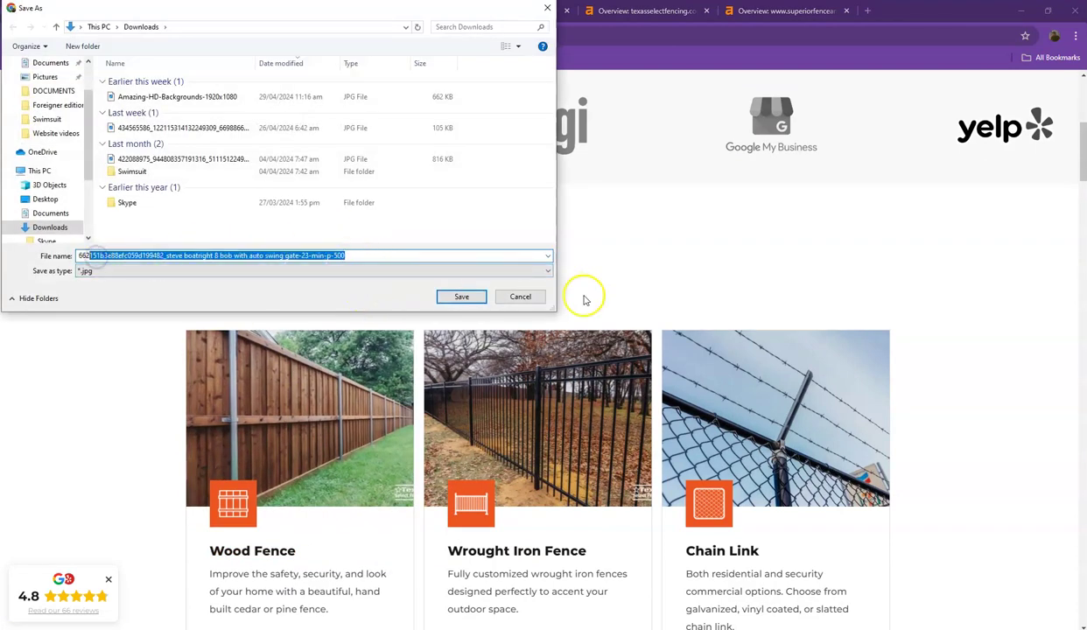
click(530, 296)
Check the file names of the Wrought Iron Fence and Chain Link images without saving either image.
right_click(512, 366)
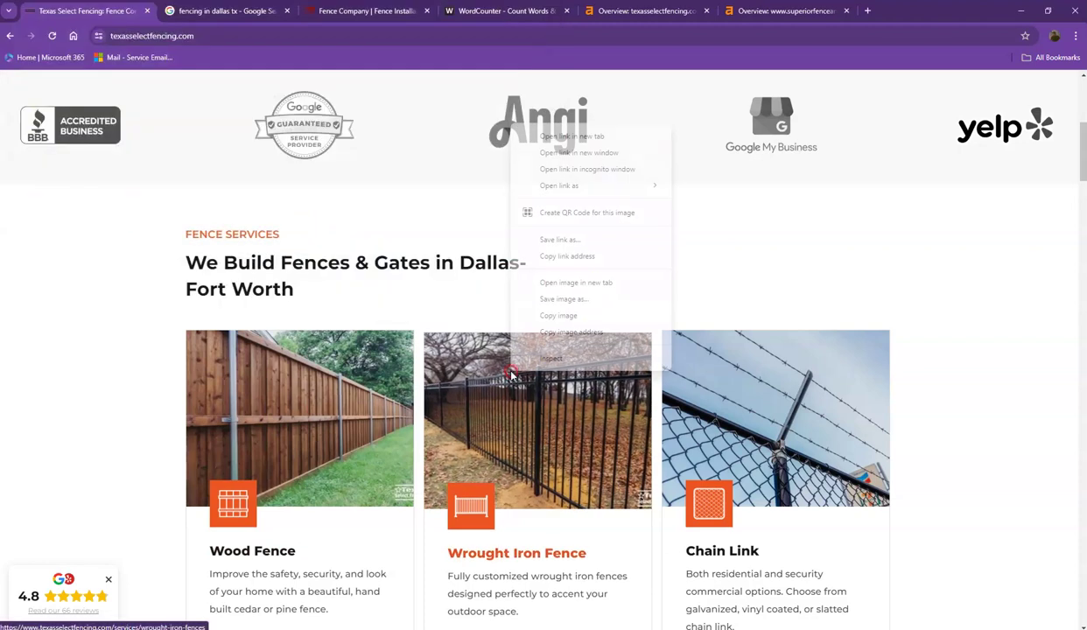
click(565, 298)
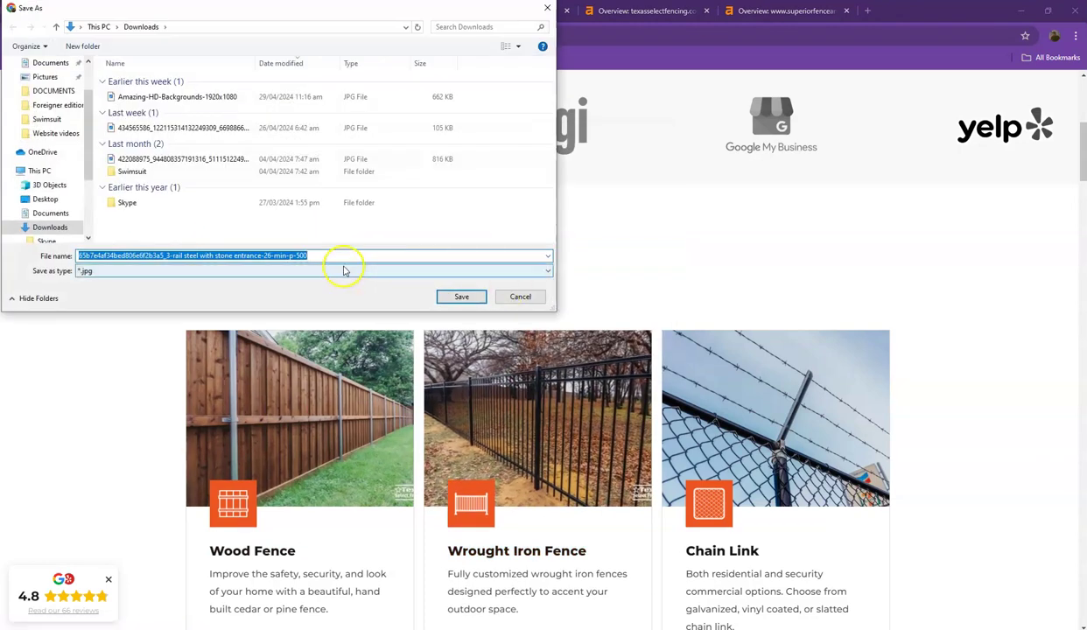
click(525, 297)
right_click(725, 361)
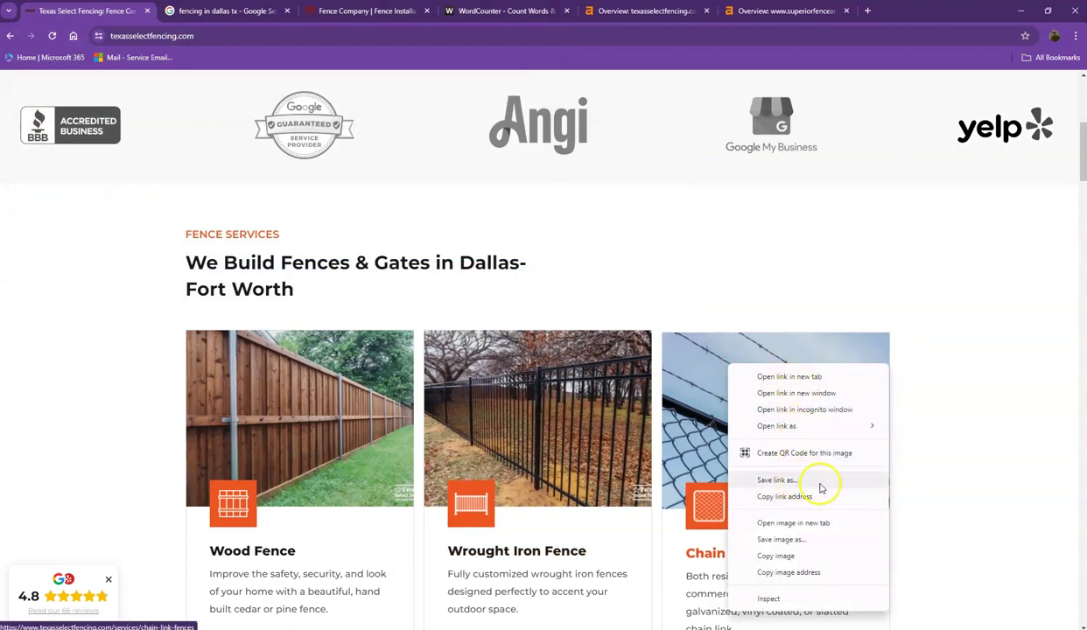
click(815, 539)
click(531, 298)
scroll(525, 293, up, 5)
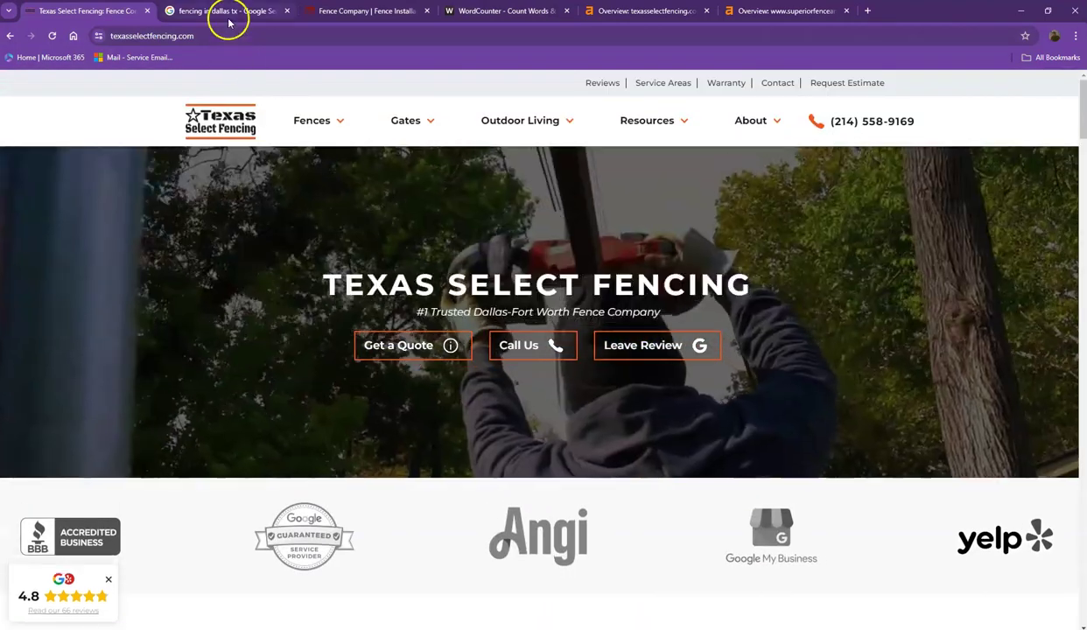
Revisit the Google results for "fencing in dallas tx", highlighting the Angie's List and Houzz results and checking the local business listings.
click(228, 11)
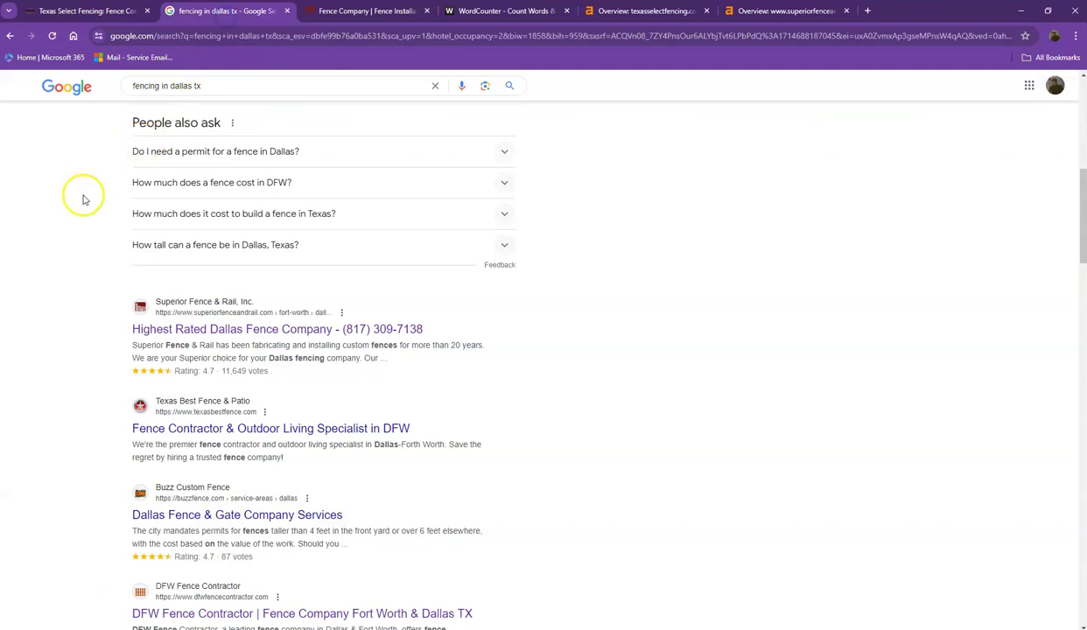
scroll(79, 226, down, 4)
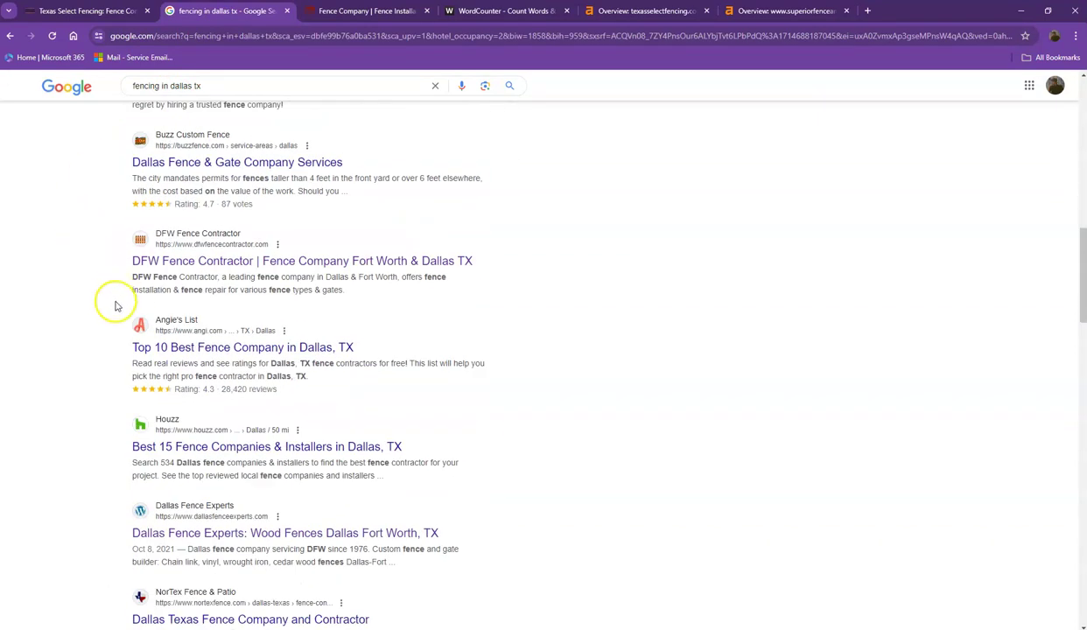
drag(116, 307, 355, 462)
click(80, 308)
scroll(79, 311, up, 10)
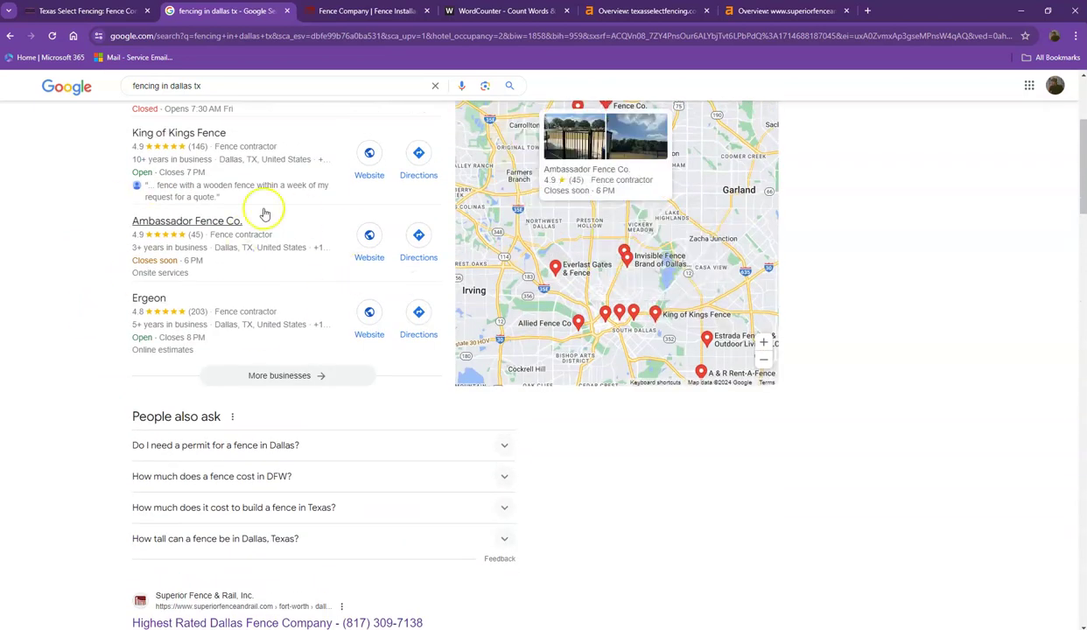
scroll(303, 236, up, 2)
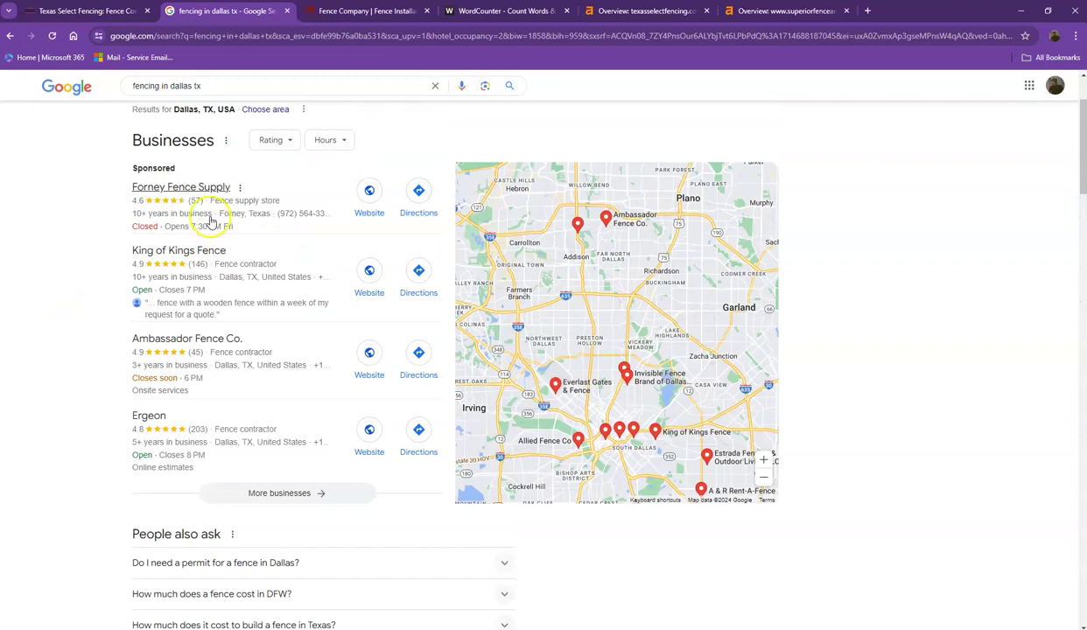
Review the Texas Select Fencing home page from its fence services through the location map to the recent projects.
click(88, 11)
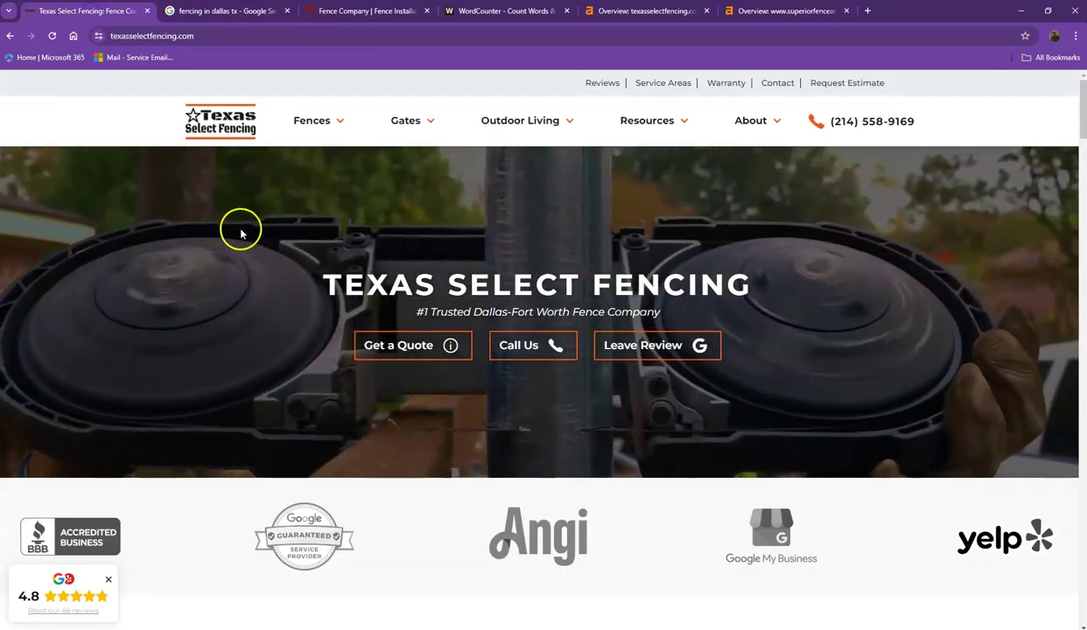
scroll(313, 236, down, 1)
scroll(271, 232, down, 7)
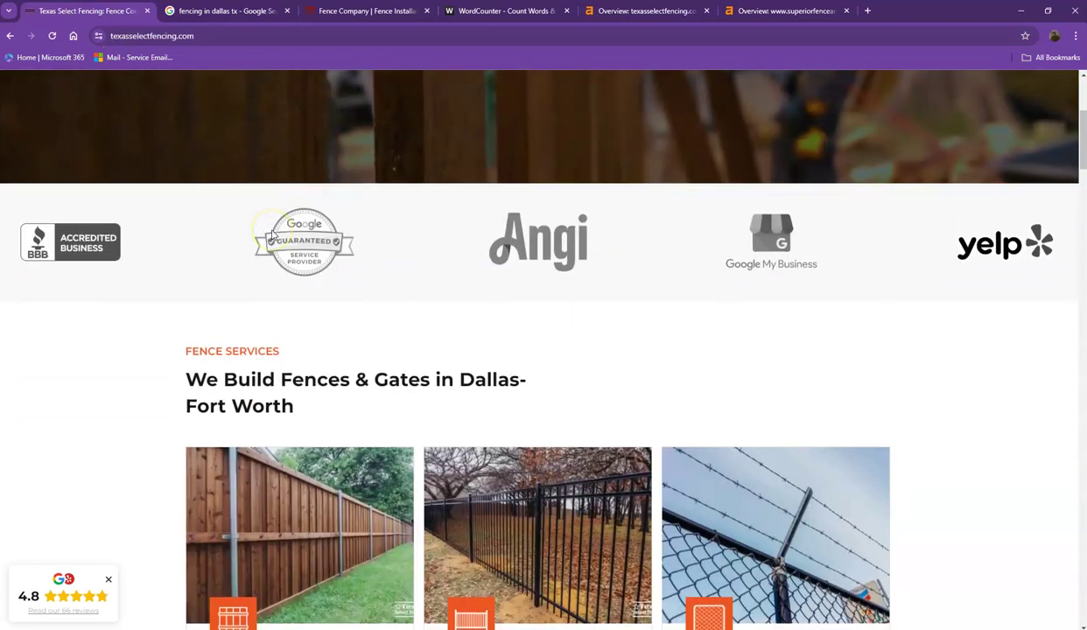
scroll(274, 236, down, 3)
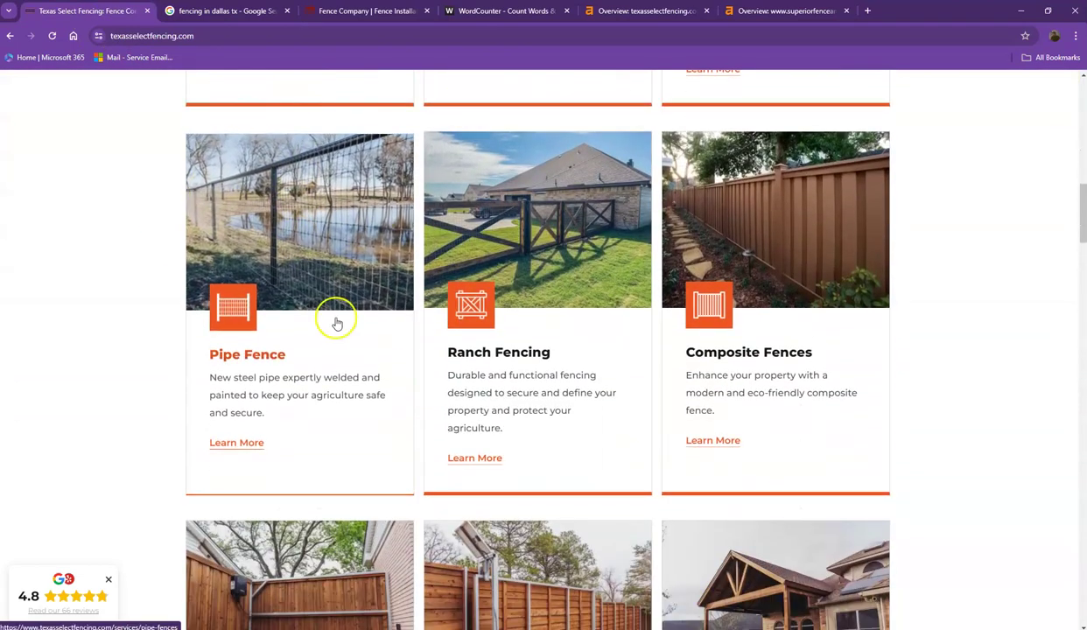
scroll(354, 322, down, 6)
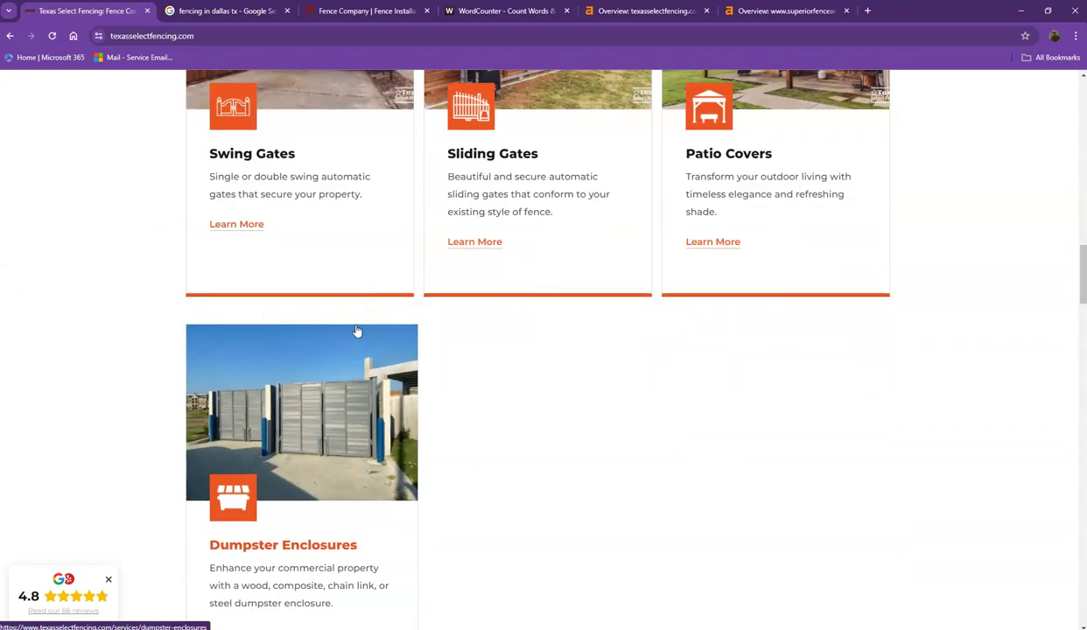
scroll(380, 322, down, 2)
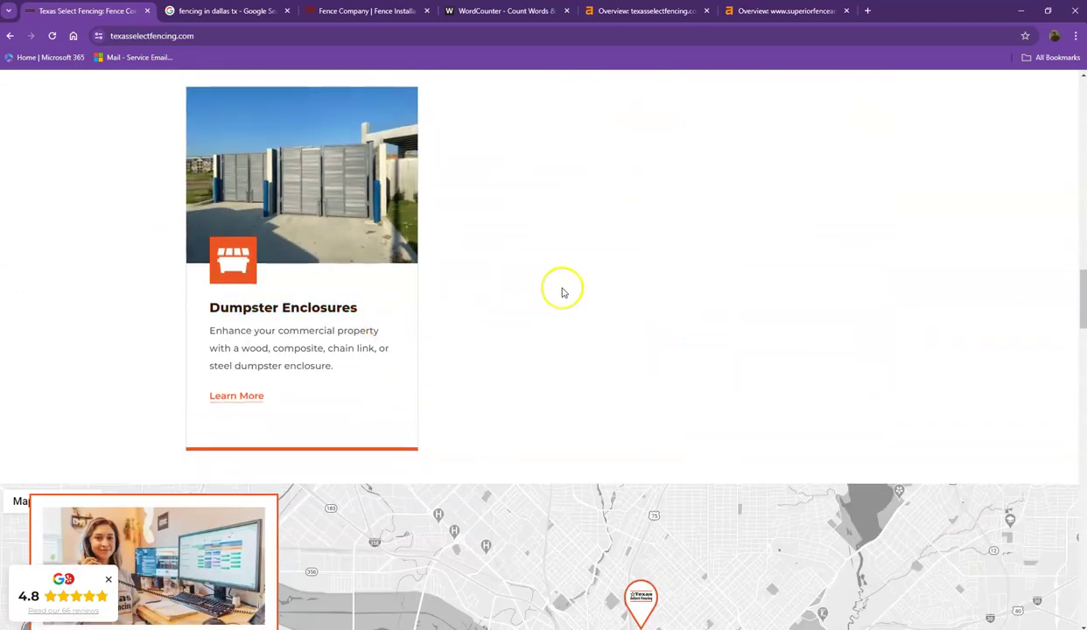
scroll(563, 291, down, 4)
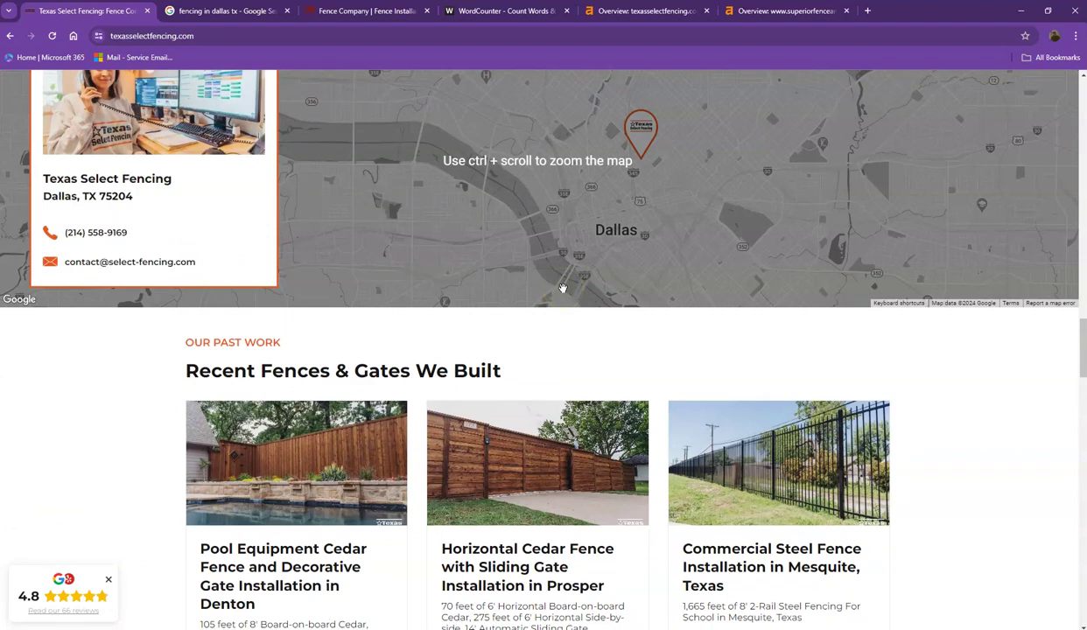